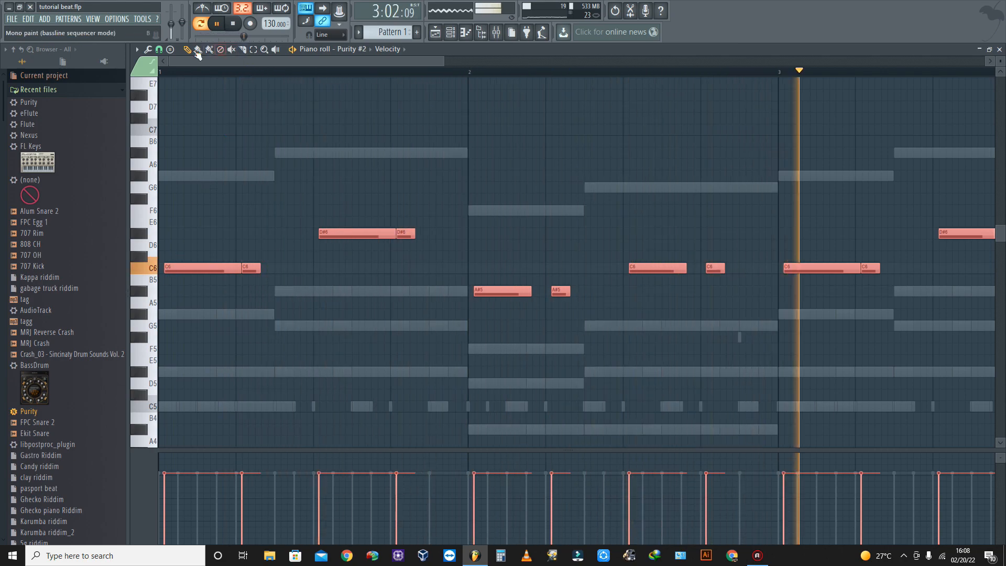
# - Set the piano roll's grid snap to Cell and save the project
pyautogui.click(159, 49)
pyautogui.click(169, 86)
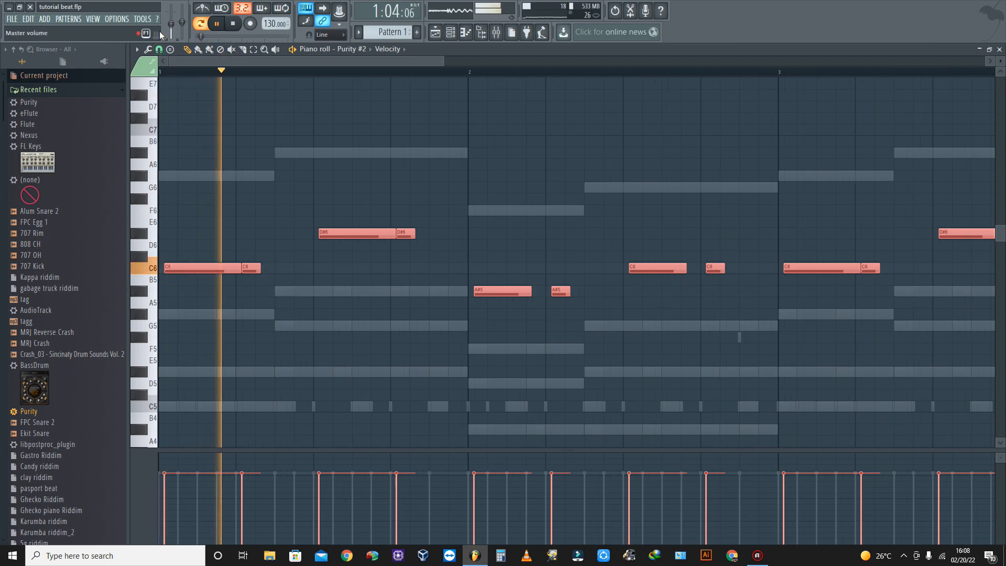
pyautogui.click(11, 18)
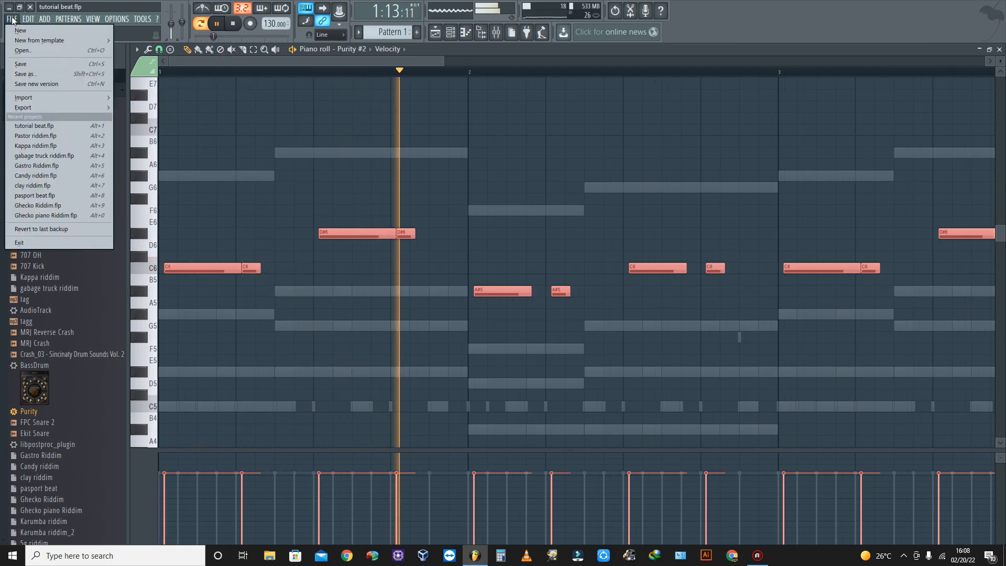
pyautogui.click(20, 63)
# - Open the Purity #2 channel's plugin and assign it to a free mixer track
pyautogui.click(450, 38)
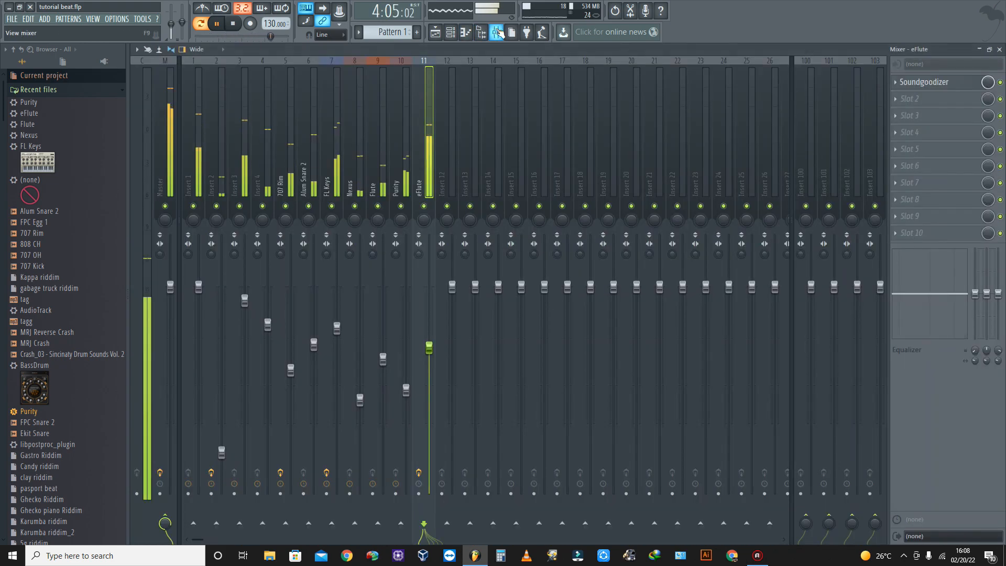
pyautogui.click(495, 31)
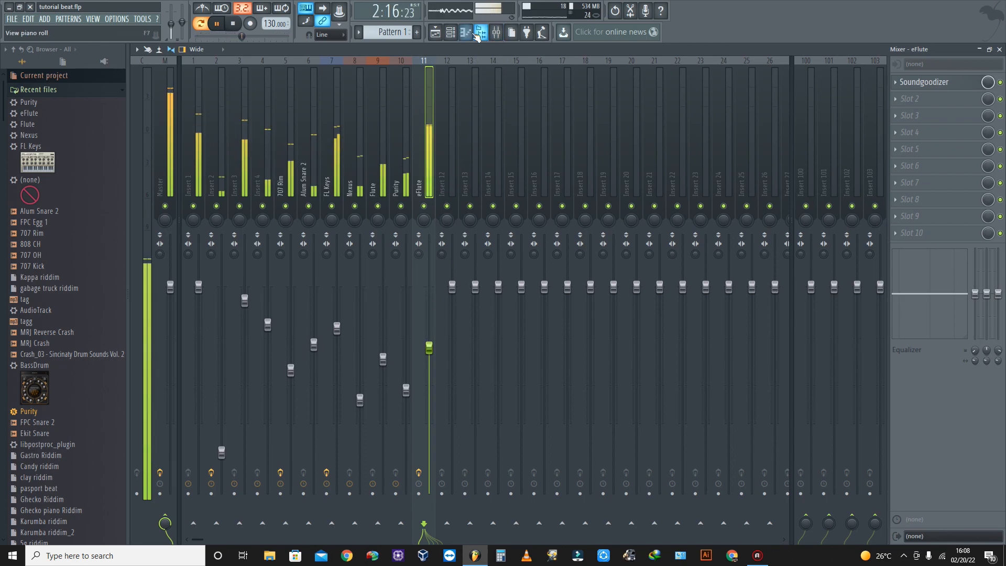
pyautogui.click(450, 32)
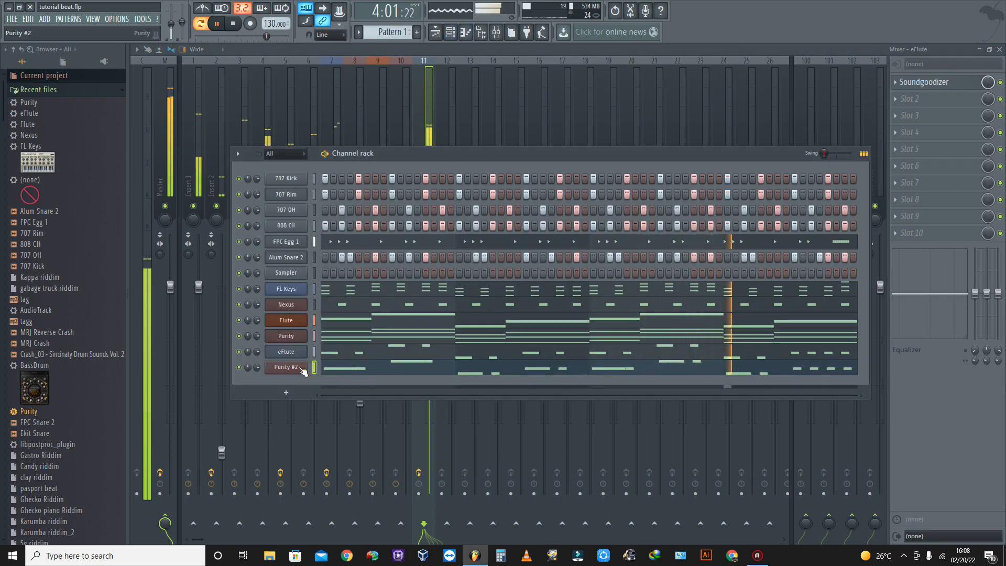
pyautogui.click(286, 367)
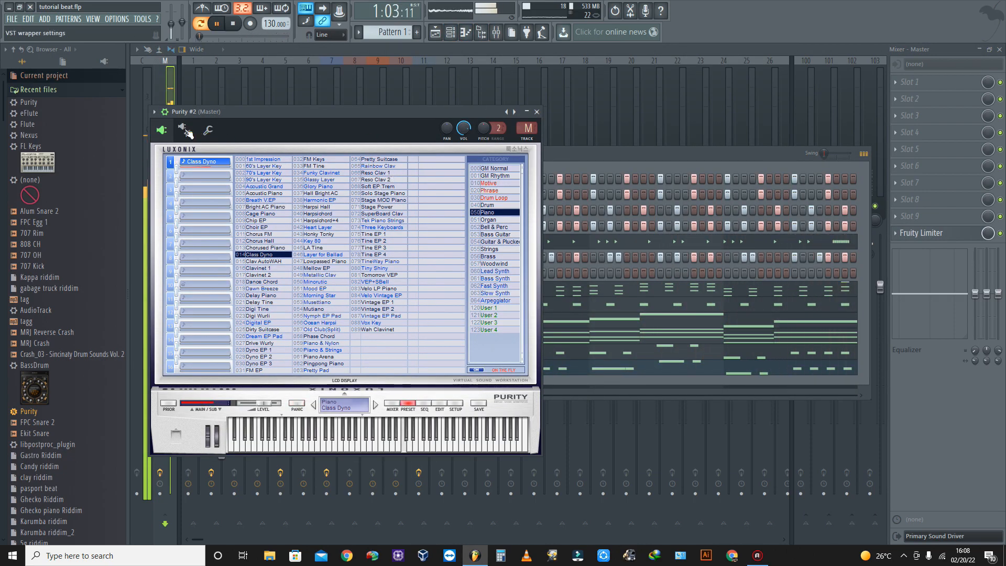
pyautogui.click(154, 111)
pyautogui.click(302, 146)
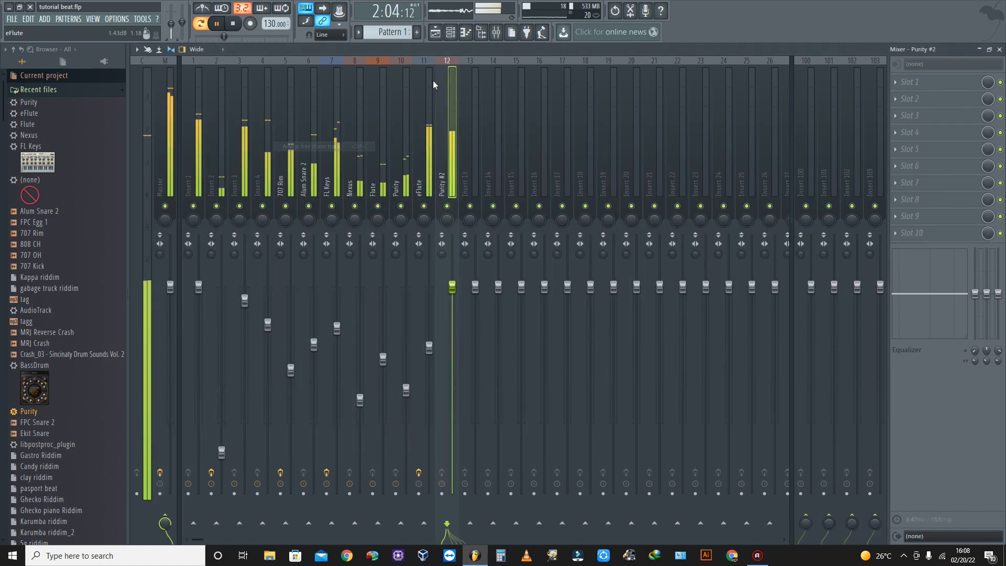
# - Lower the Purity #2 mixer track's volume to 49% (-12.9 dB) and save the project
pyautogui.moveTo(452, 291); pyautogui.dragTo(452, 390)
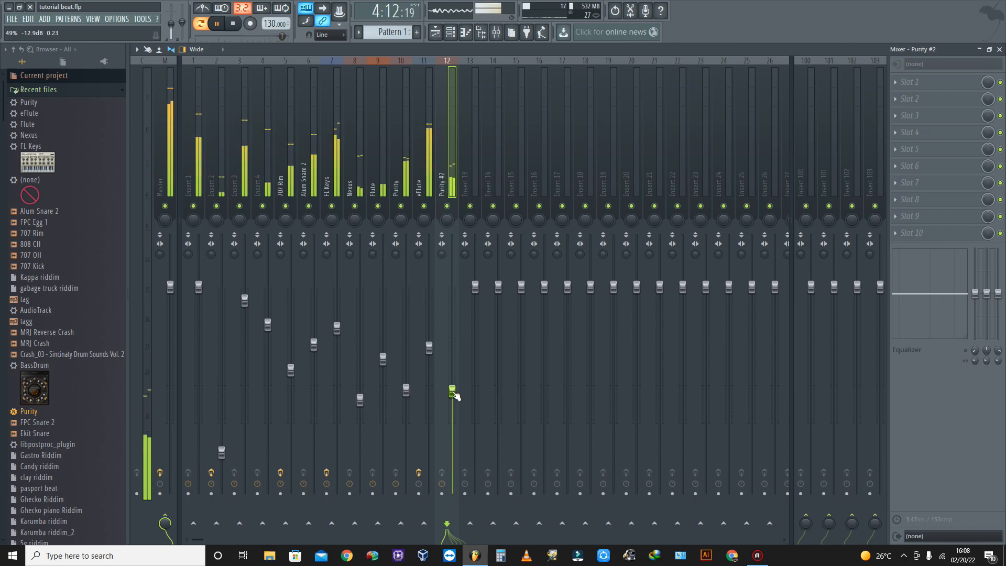
pyautogui.moveTo(453, 393); pyautogui.dragTo(452, 391)
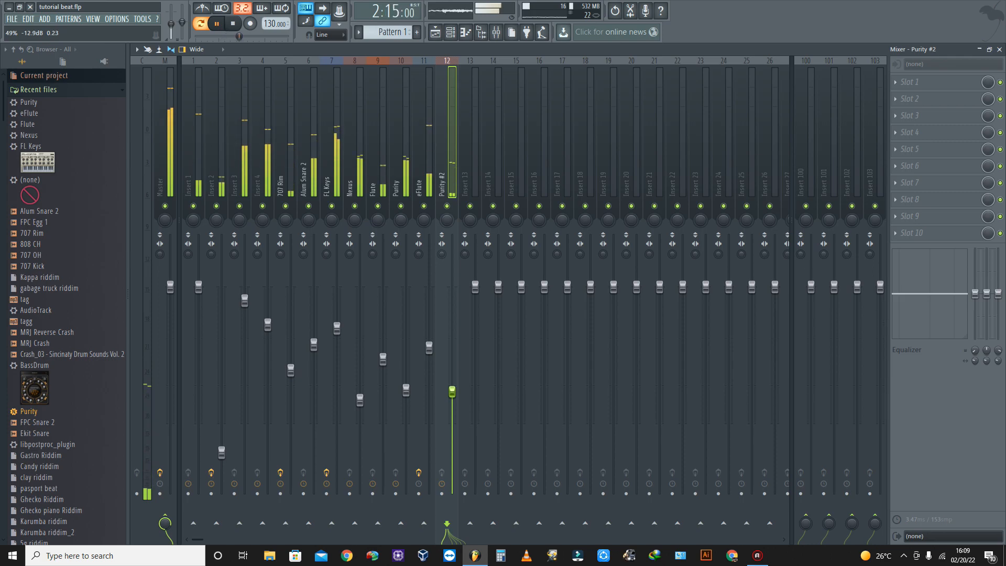
pyautogui.click(11, 19)
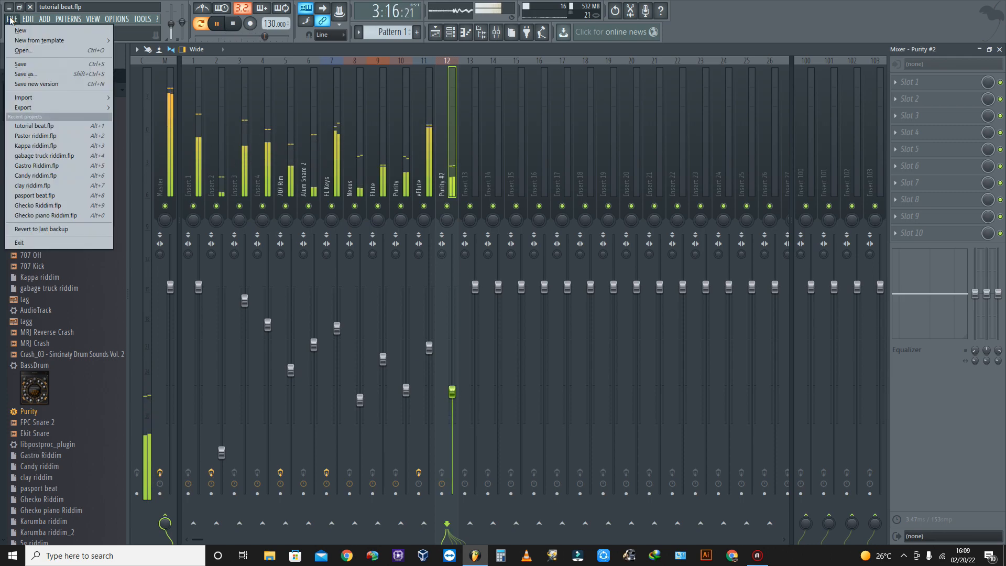
pyautogui.click(20, 67)
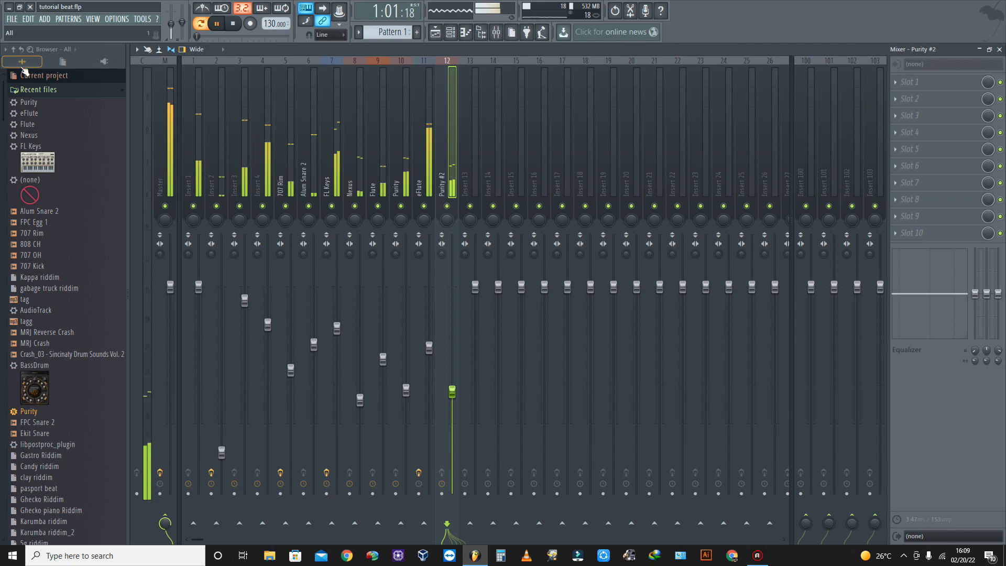
# - Stop playback, search the browser for "log drum" and add the Fruity DX10 Log Drum preset as a new channel below Purity #2
pyautogui.click(450, 33)
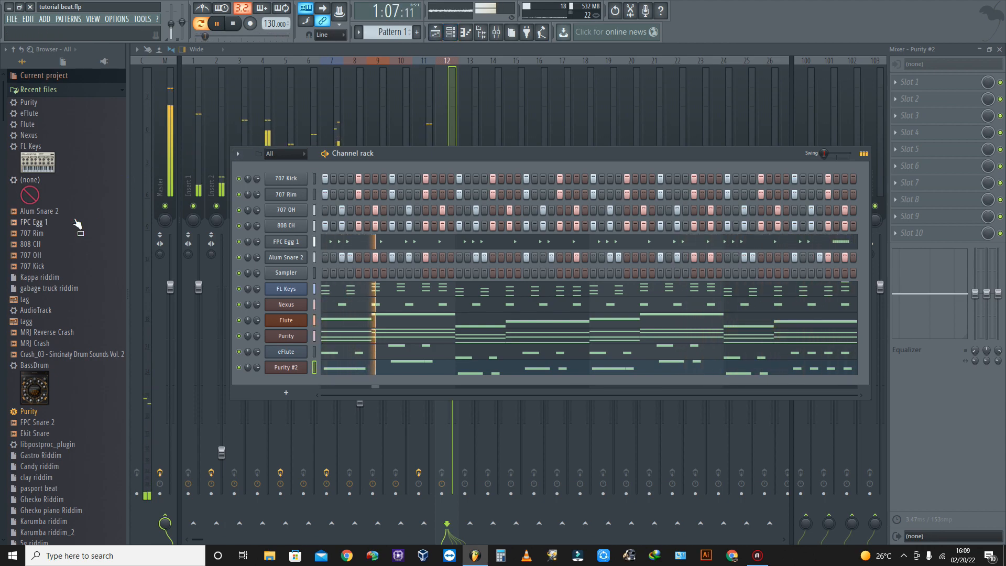
pyautogui.press('space')
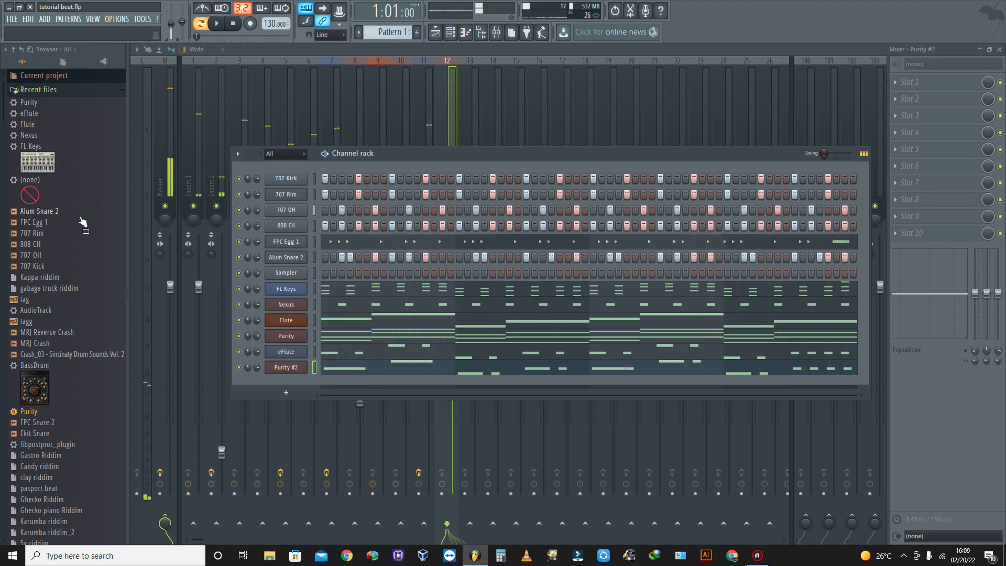
pyautogui.hotkey('ctrl', 'f')
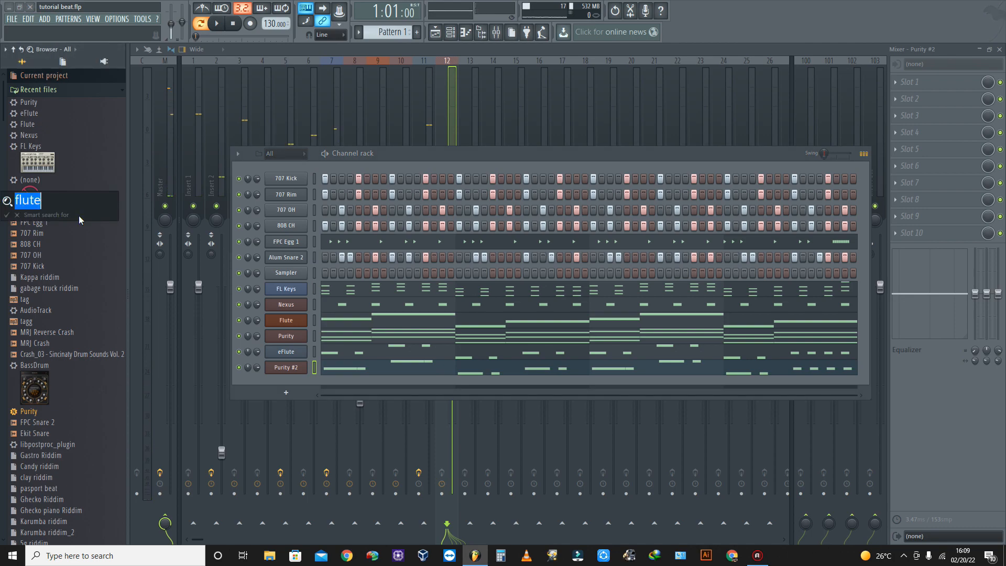
pyautogui.write('log dri')
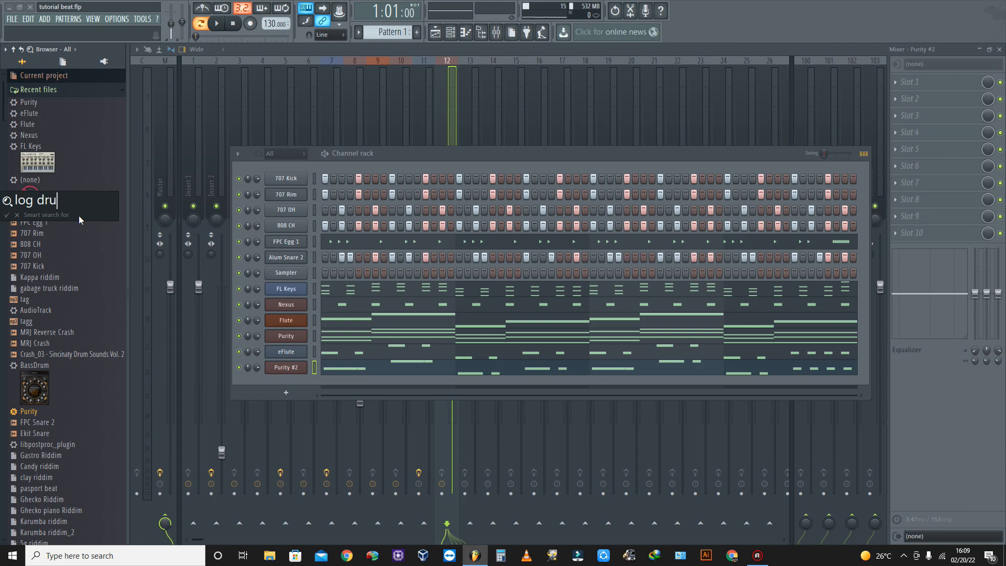
pyautogui.write('m')
pyautogui.press('Return')
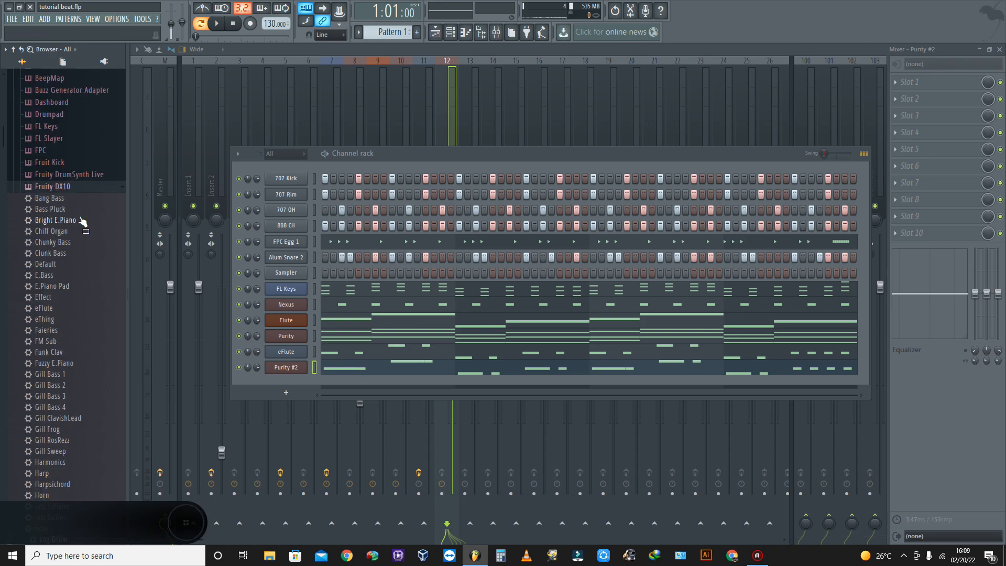
pyautogui.scroll(-6, 82, 221)
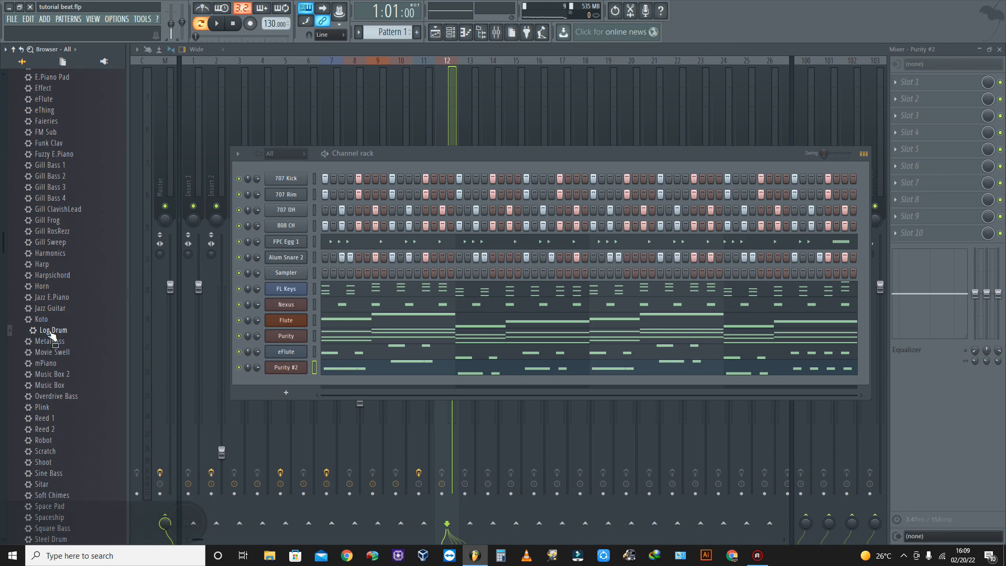
pyautogui.moveTo(281, 393); pyautogui.dragTo(285, 382)
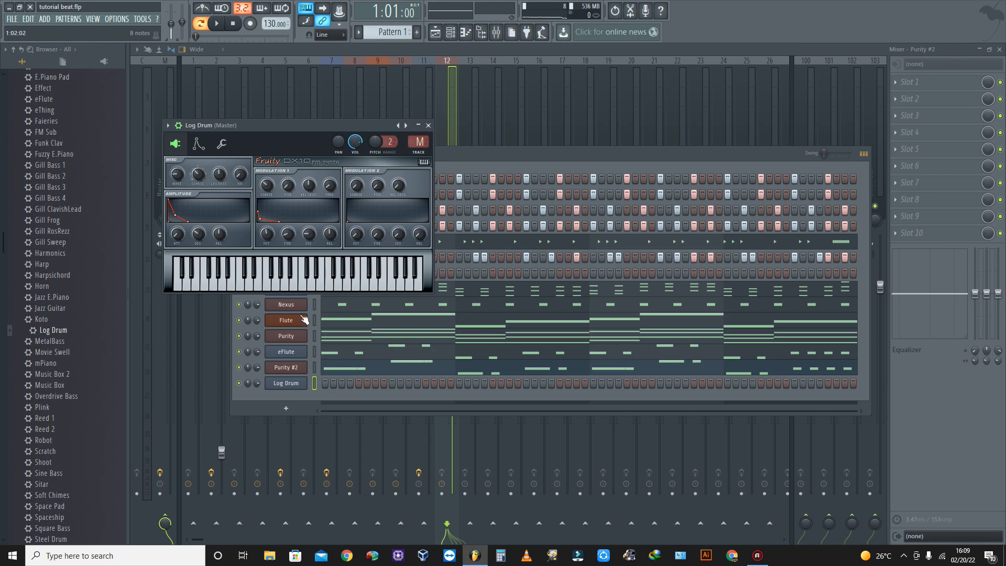
# - Assign the Log Drum channel to a free mixer track and save the project
pyautogui.moveTo(265, 291); pyautogui.dragTo(334, 294)
pyautogui.click(169, 126)
pyautogui.moveTo(230, 139)
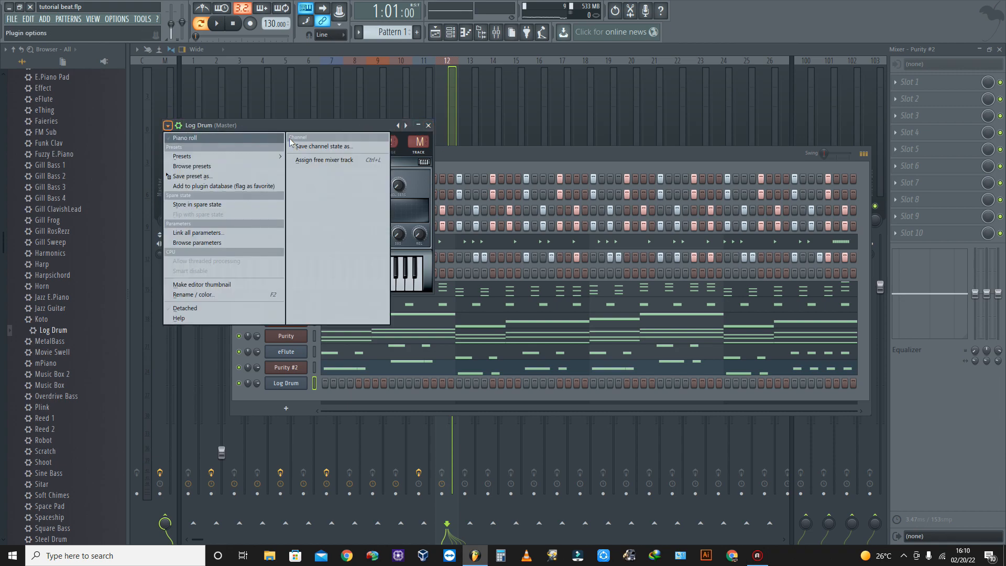
pyautogui.click(338, 160)
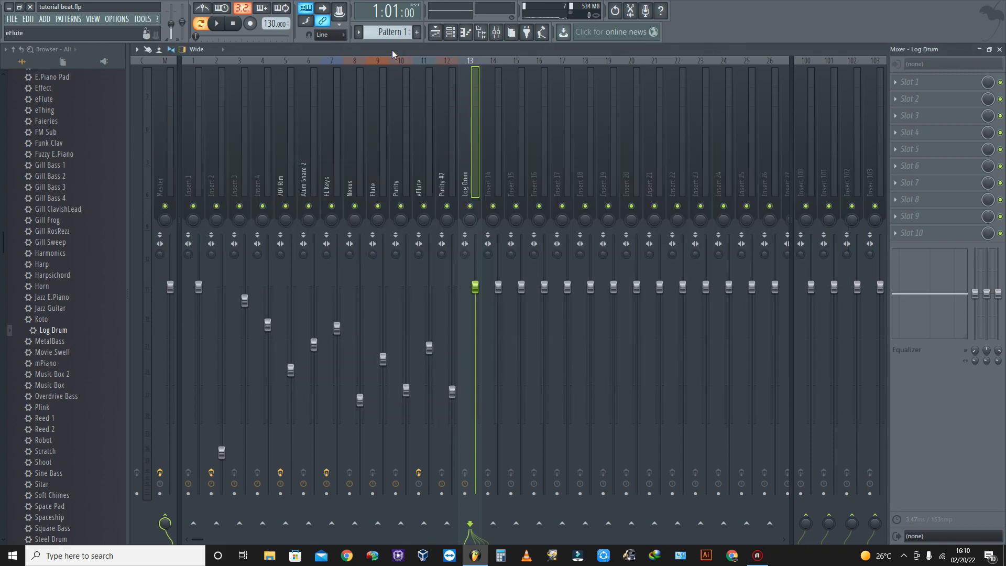
pyautogui.click(435, 34)
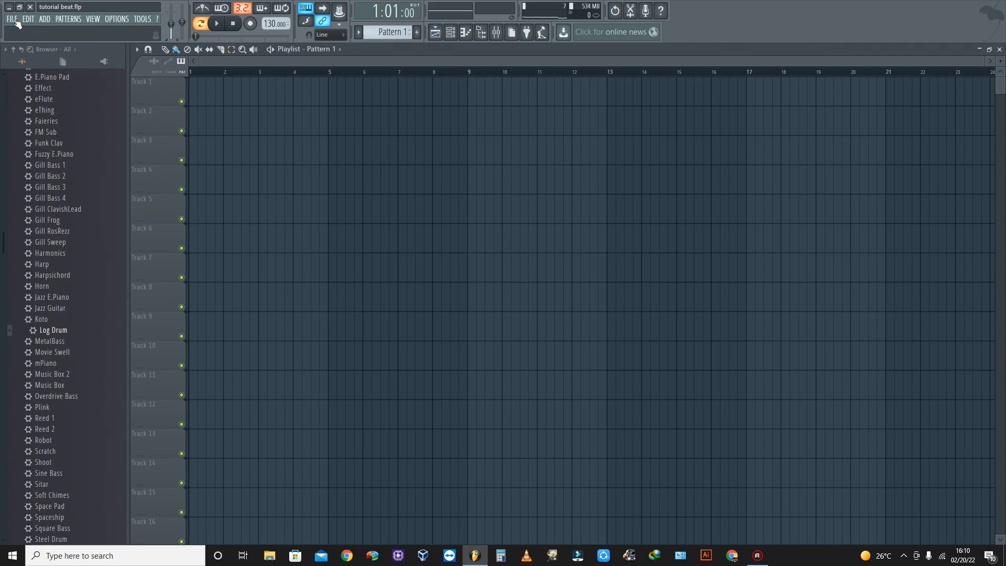
pyautogui.click(15, 21)
pyautogui.click(89, 65)
# - Open the Log Drum channel's piano roll and play the pattern while auditioning the C4 key
pyautogui.click(451, 33)
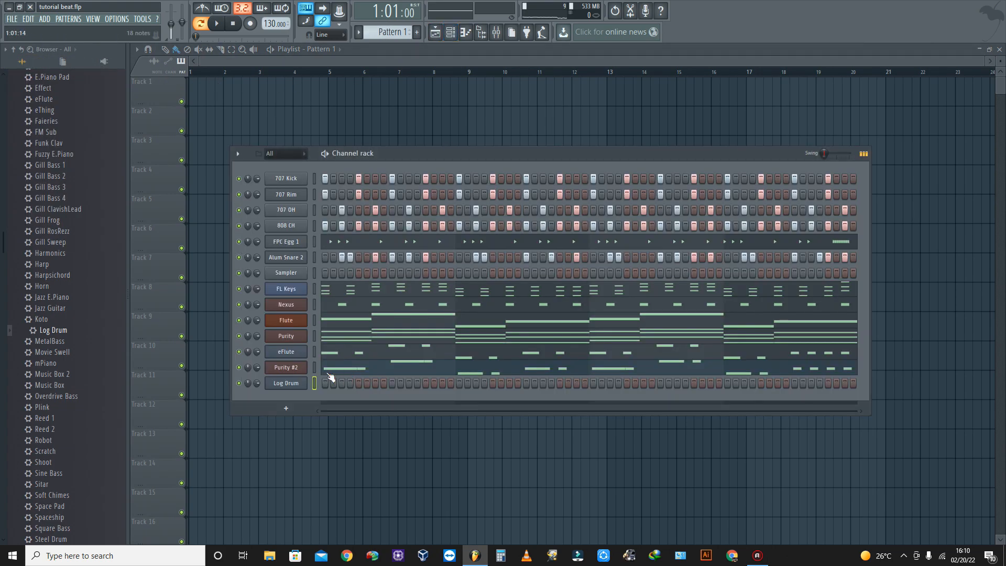
pyautogui.click(466, 34)
pyautogui.scroll(-4, 209, 315)
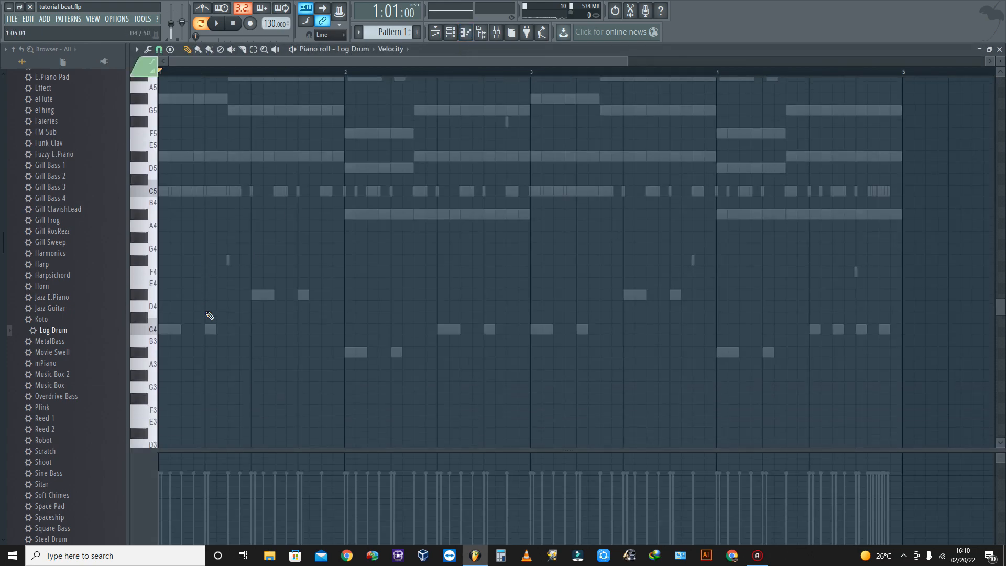
pyautogui.press('space')
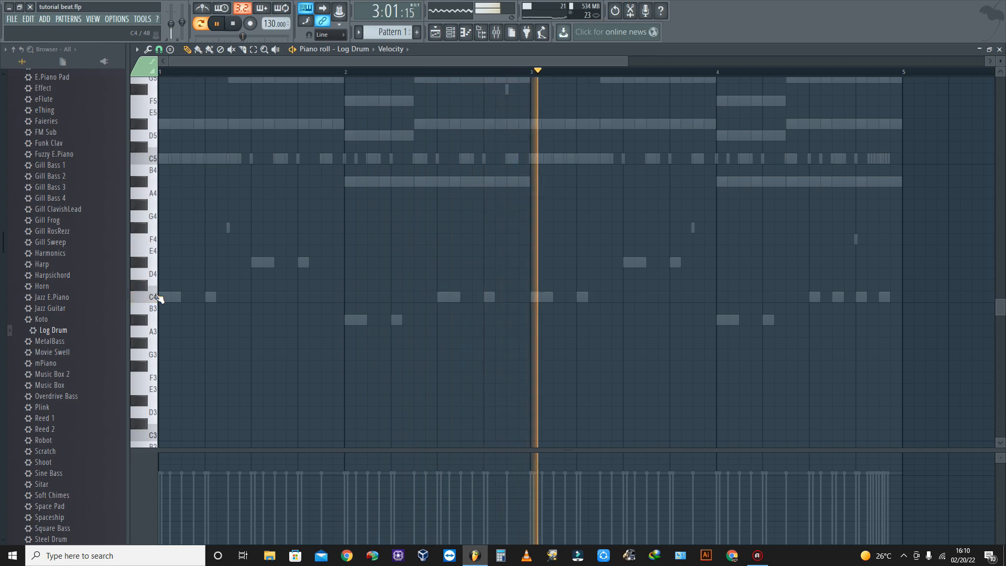
pyautogui.click(157, 296)
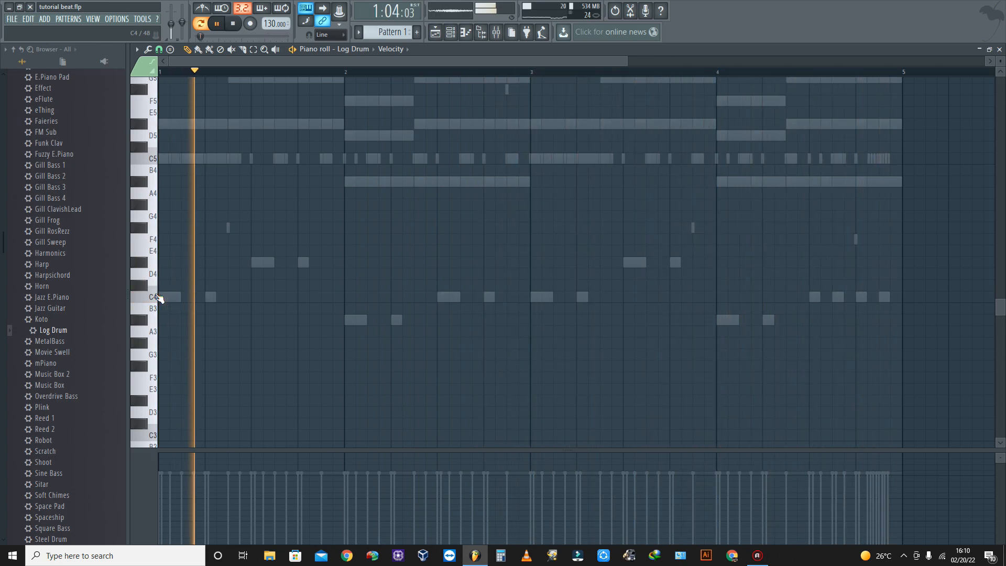
pyautogui.press('space')
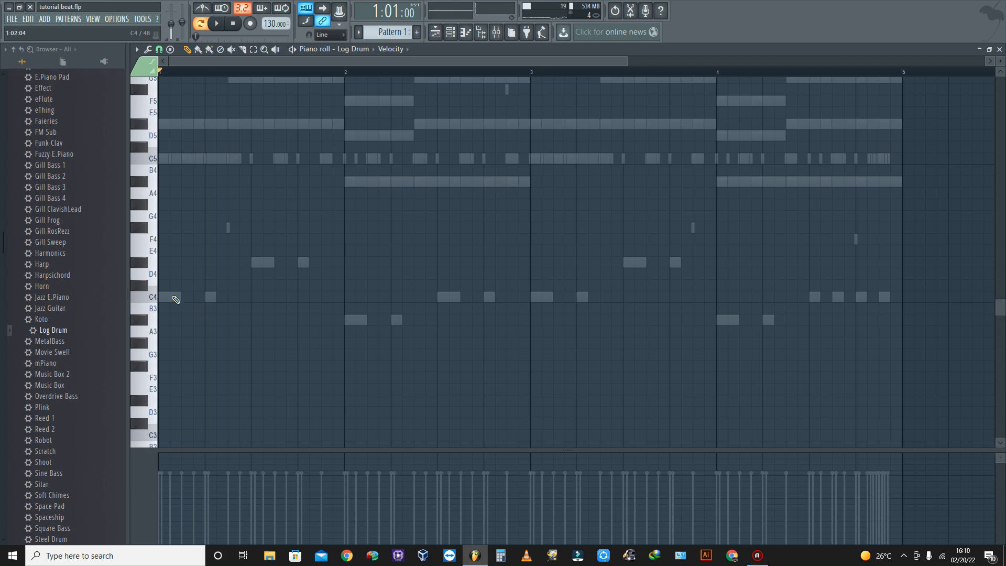
# - Try a 1/2 step snap and draw a three-step C4 note at the start of bar 1
pyautogui.click(160, 50)
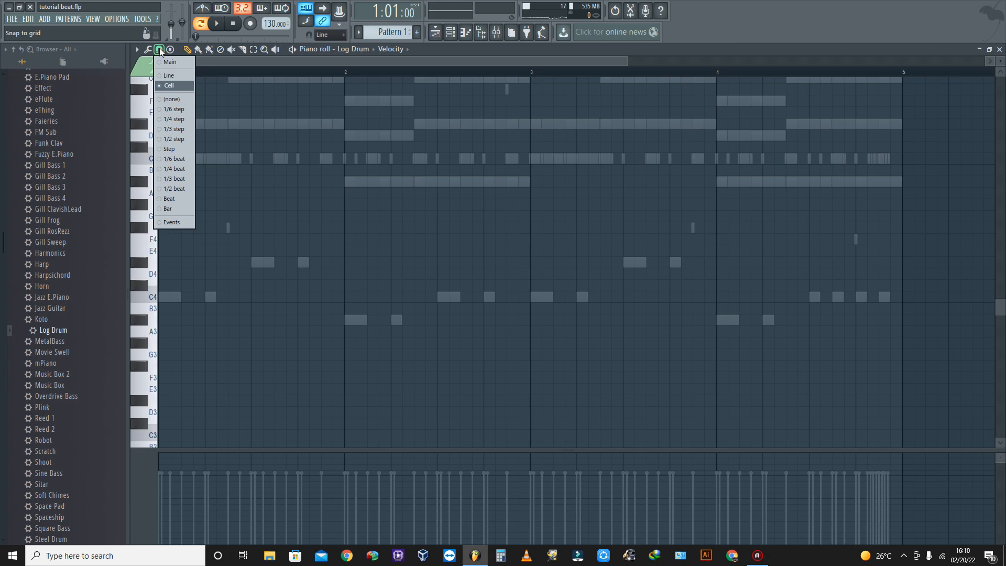
pyautogui.click(178, 139)
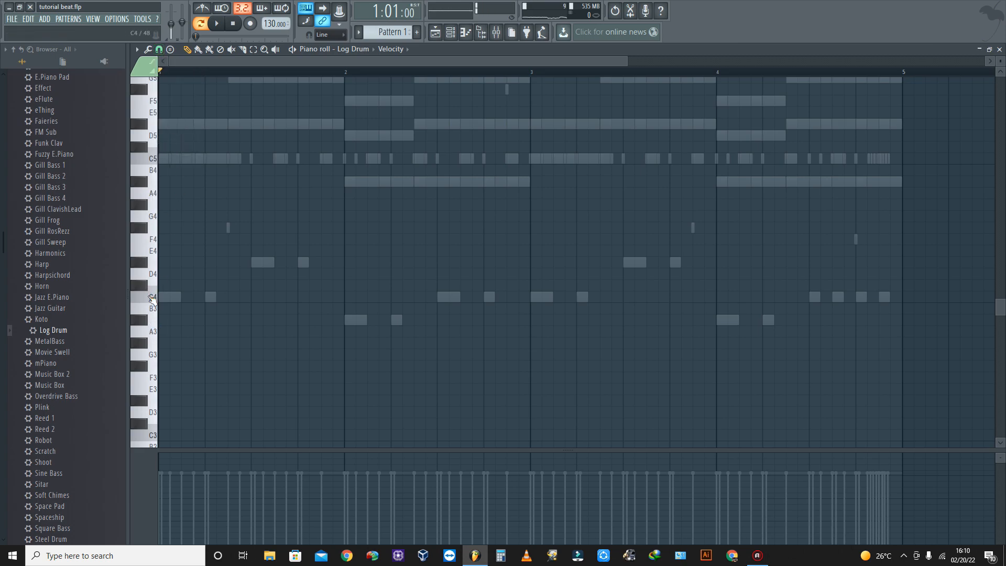
pyautogui.click(155, 160)
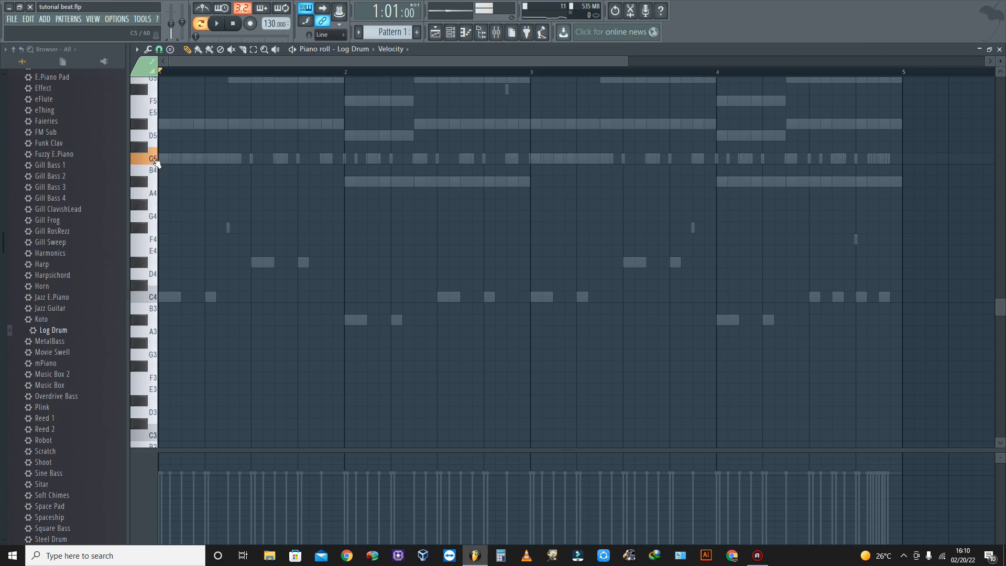
pyautogui.click(166, 299)
pyautogui.moveTo(190, 298); pyautogui.dragTo(179, 297)
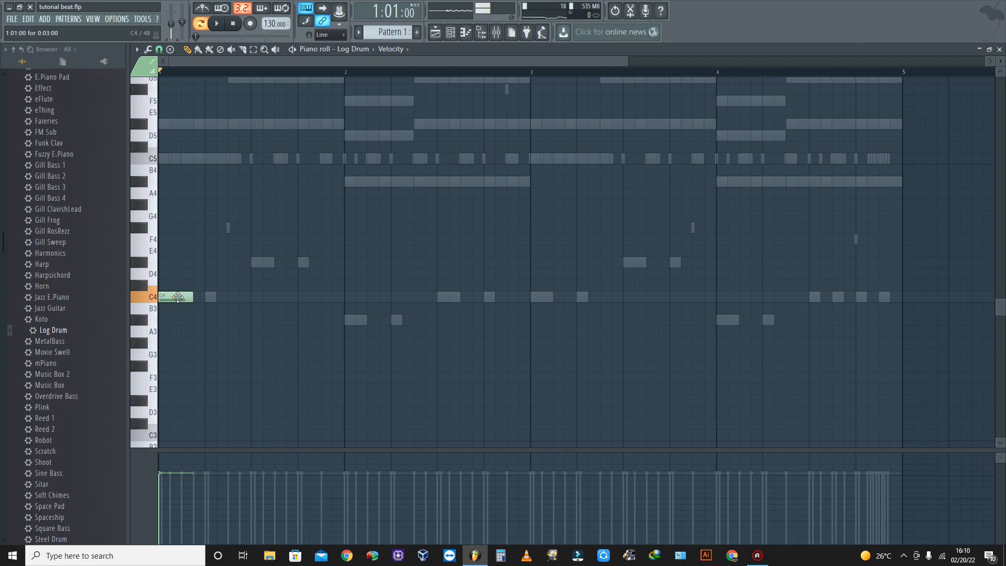
# - Set the snap back to Cell and leave a single one-step C4 note on the third step of bar 1 for the Log Drum
pyautogui.click(158, 49)
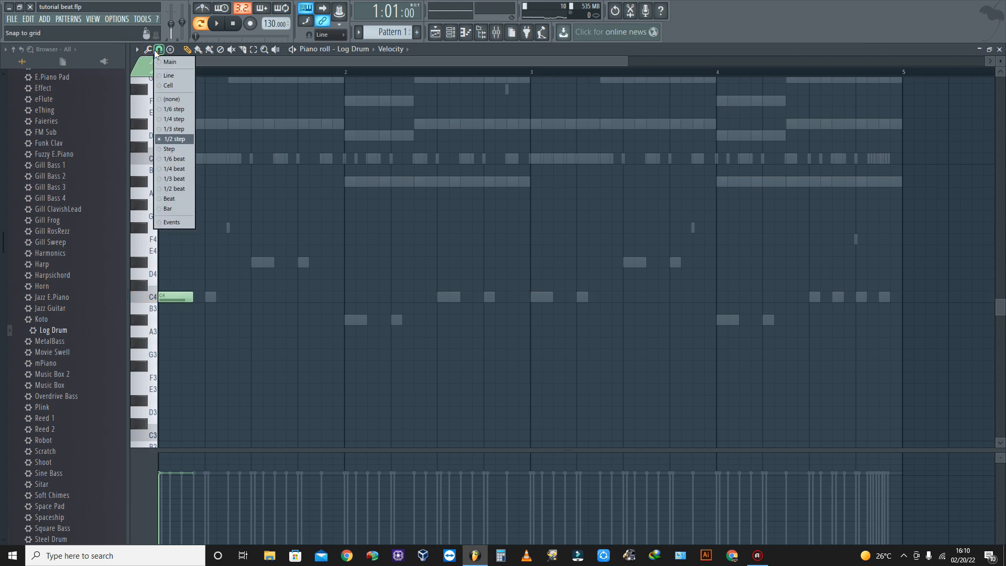
pyautogui.click(168, 85)
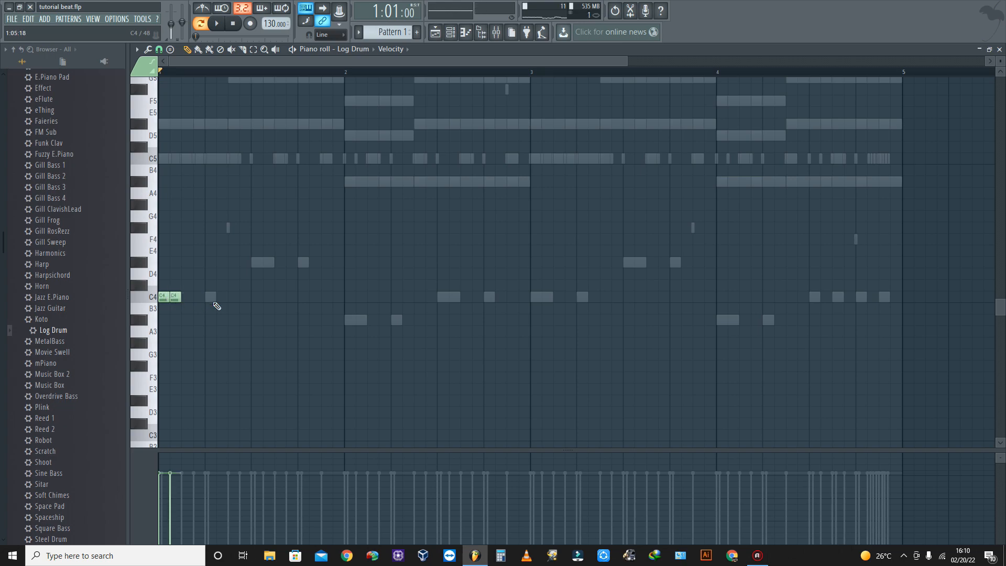
pyautogui.press('space')
pyautogui.moveTo(163, 298); pyautogui.dragTo(187, 298)
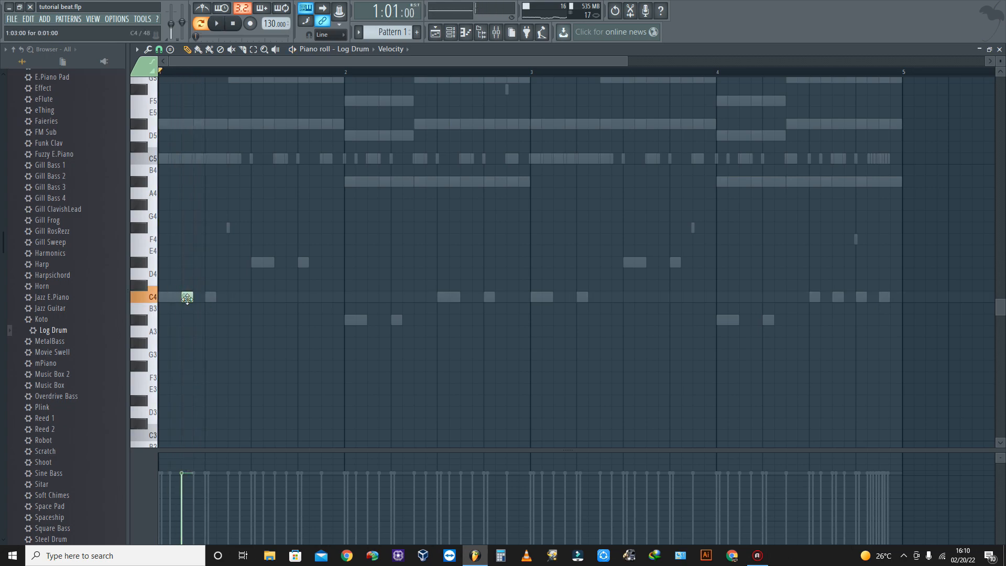
pyautogui.press('space')
pyautogui.press('space')
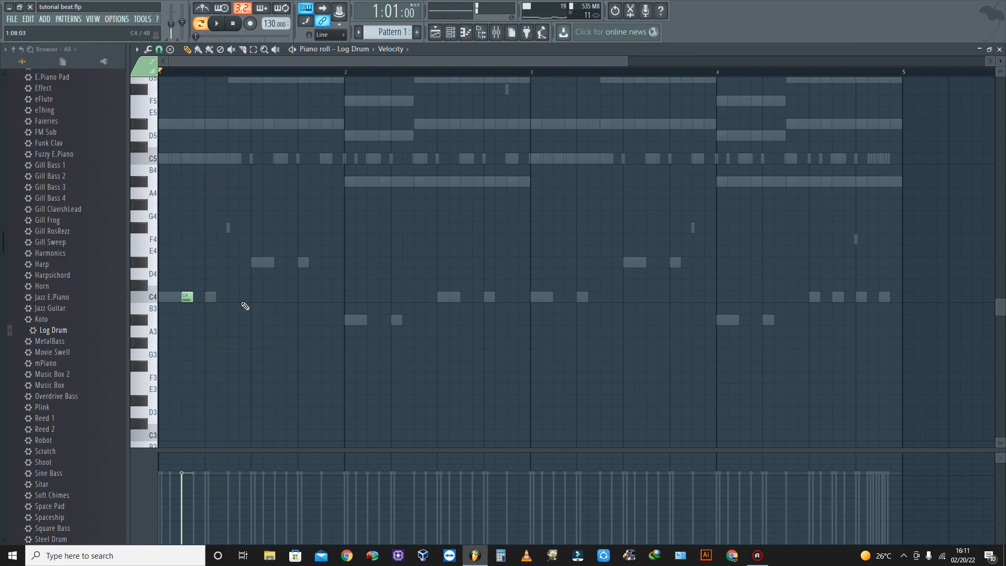
# - Reopen the Log Drum piano roll from the channel rack and play the pattern to hear the C4 note
pyautogui.click(452, 32)
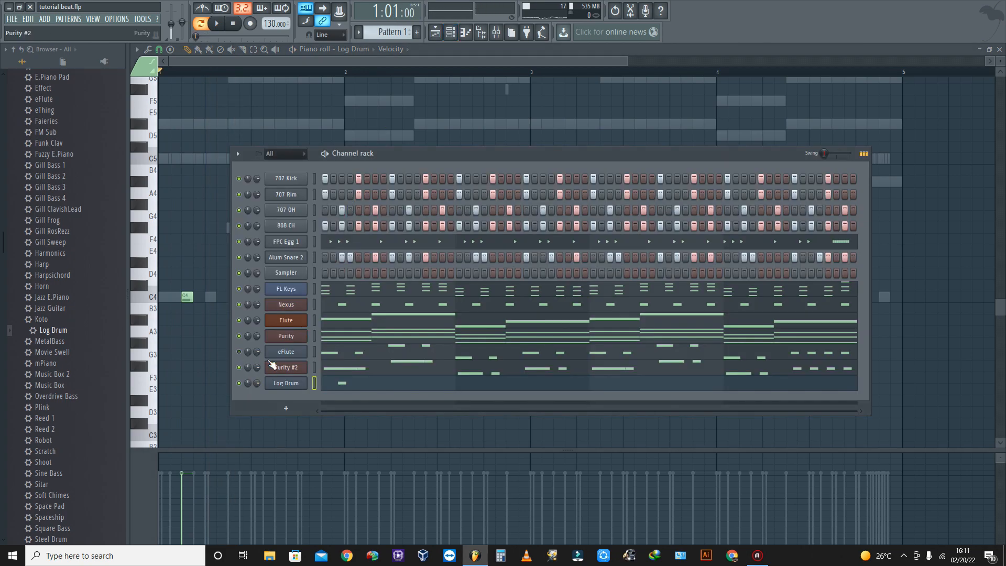
pyautogui.click(346, 385)
pyautogui.press('space')
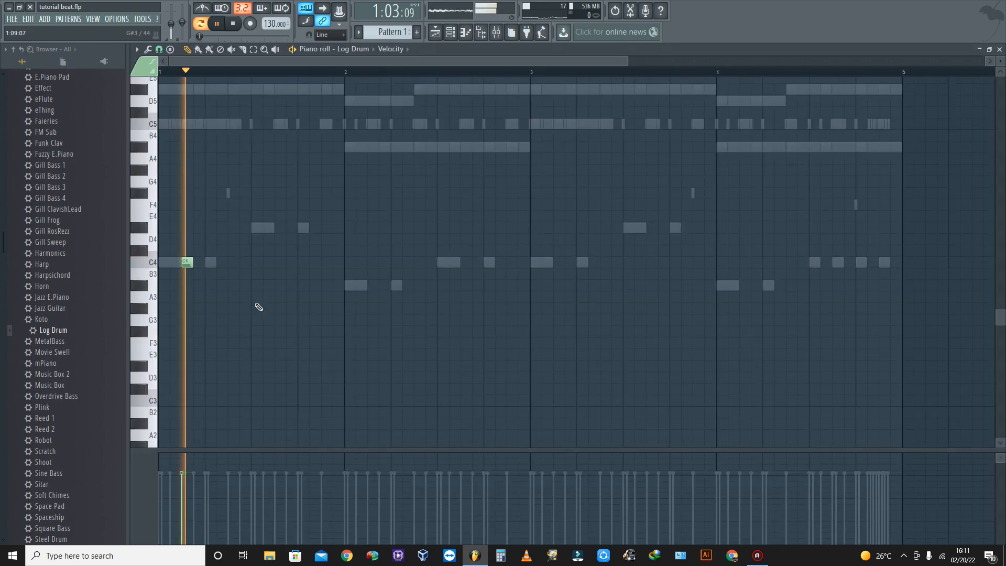
pyautogui.press('space')
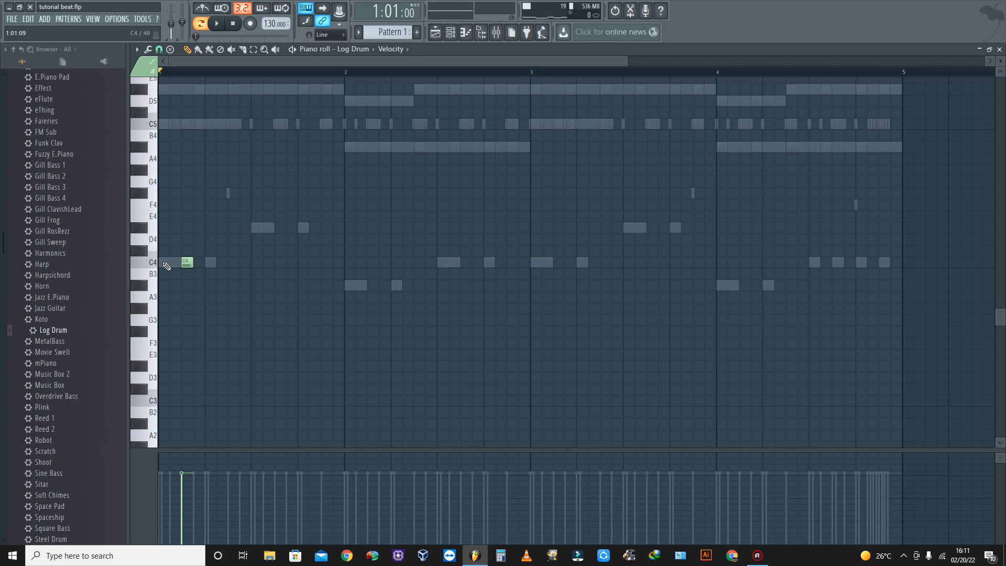
# - Replace the Log Drum's C4 note with one-step C5 notes on steps 1, 3 and 4 of bar 1 and play them
pyautogui.scroll(3, 179, 252)
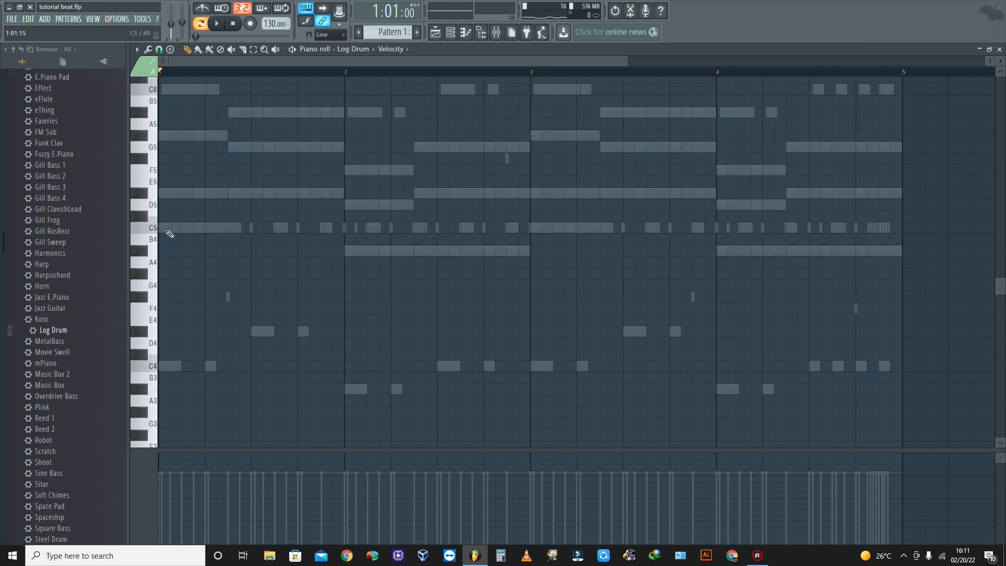
pyautogui.click(201, 228)
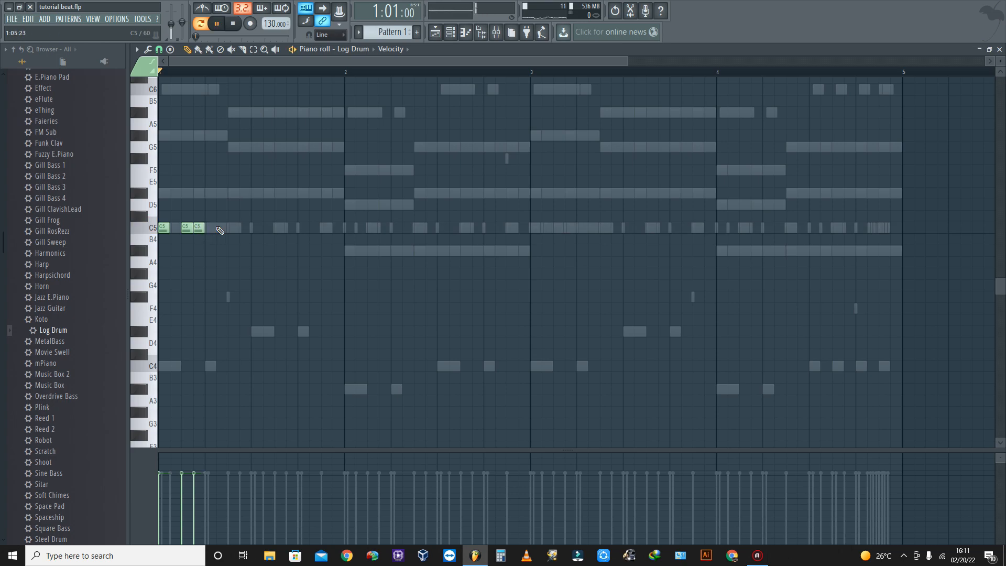
pyautogui.press('space')
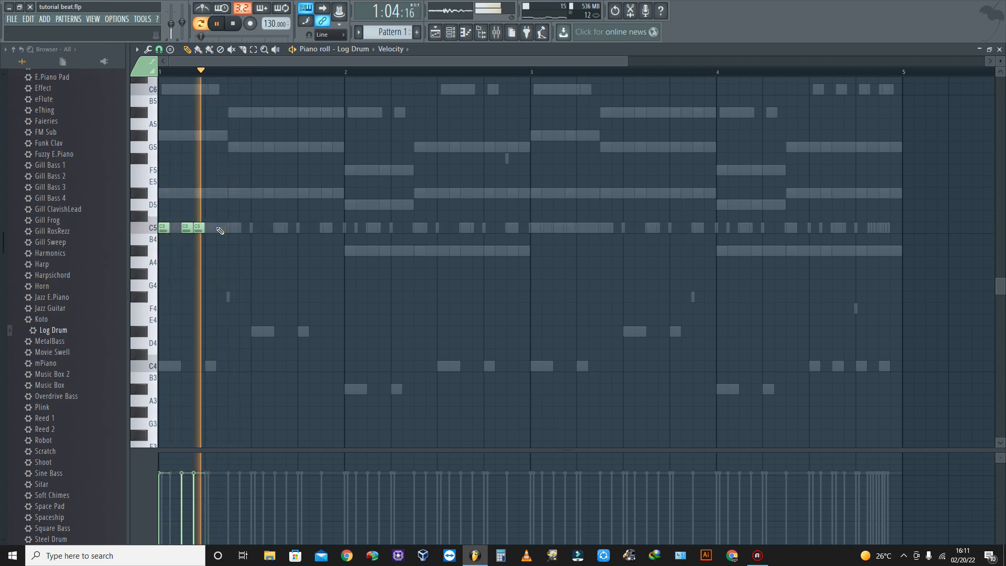
pyautogui.press('space')
# - Mute the FL Keys, Flute and Purity channels while auditioning the pattern
pyautogui.click(451, 32)
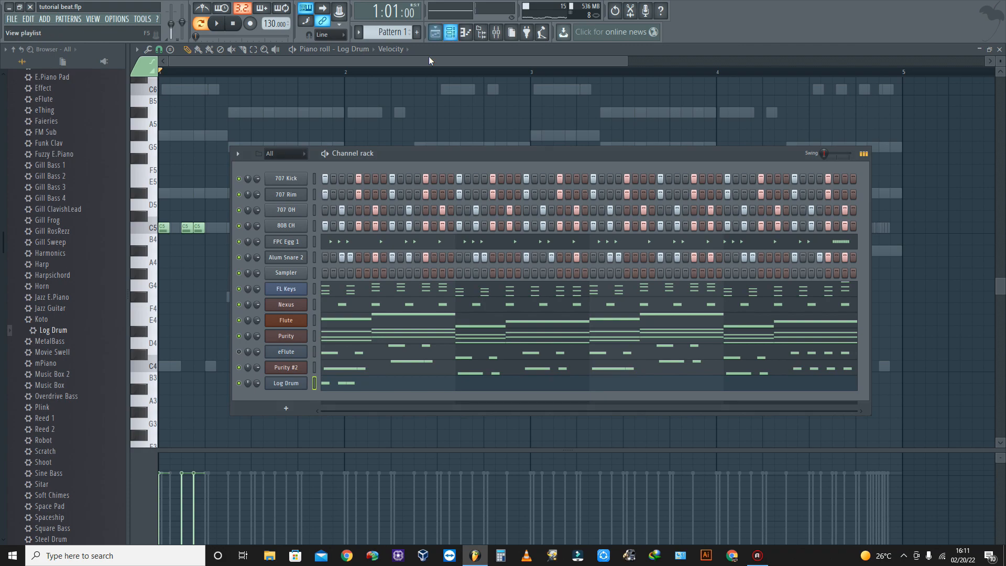
pyautogui.click(239, 289)
pyautogui.press('space')
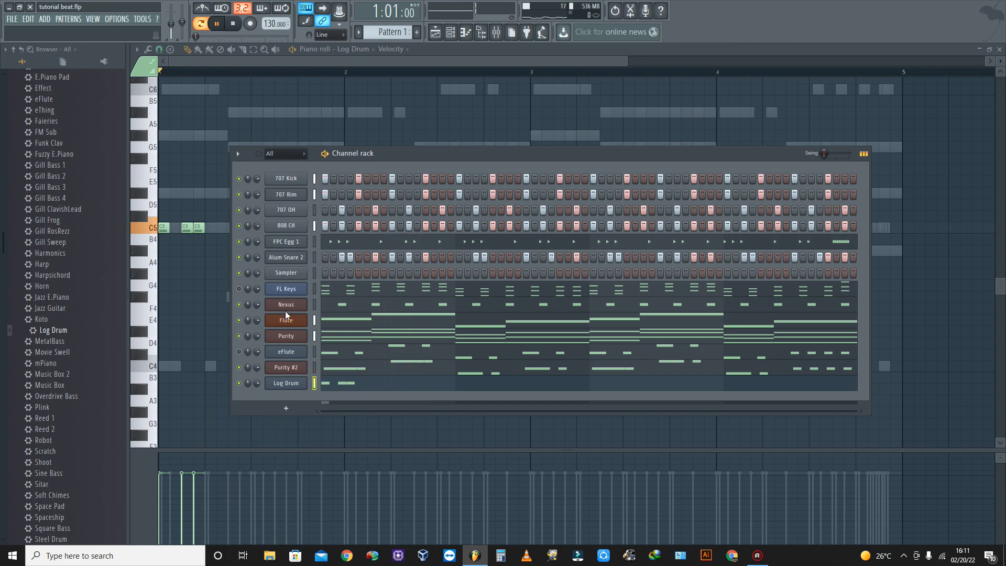
pyautogui.press('space')
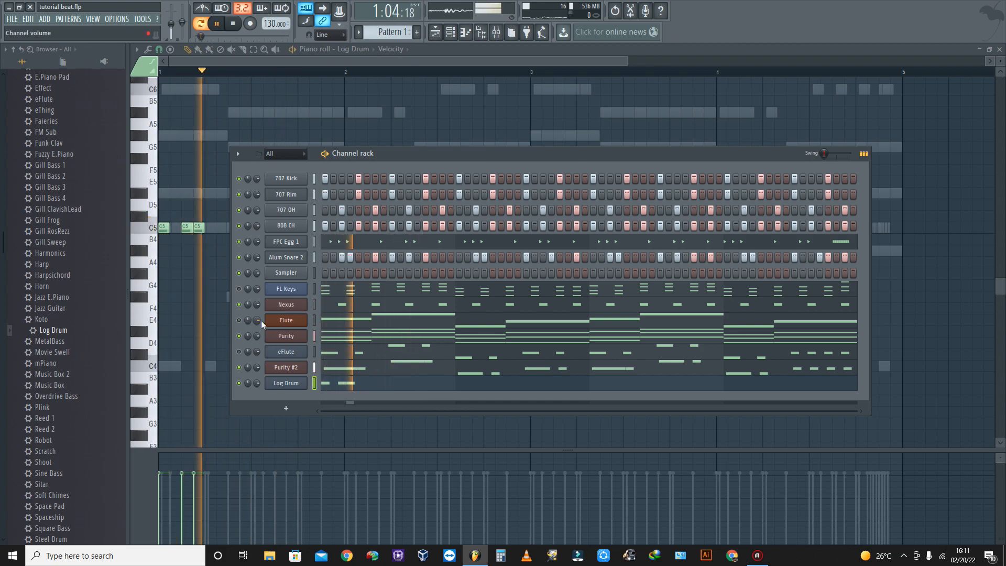
pyautogui.press('space')
pyautogui.press('space')
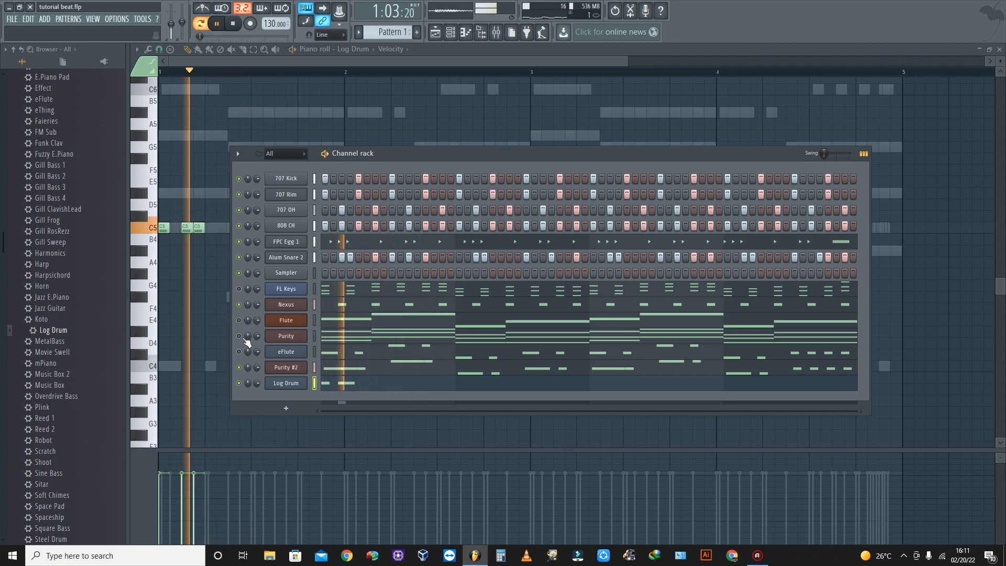
pyautogui.press('space')
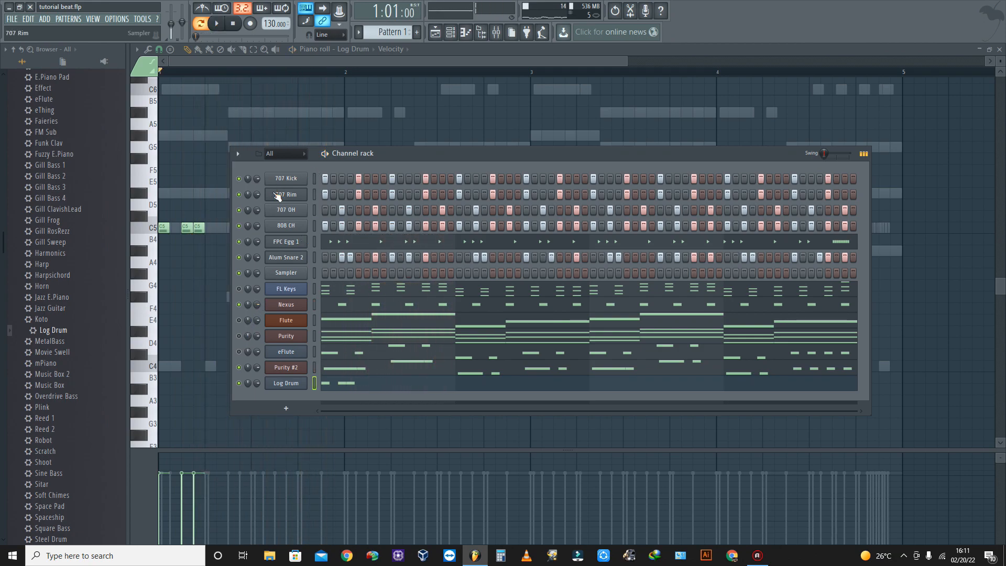
# - Delete the Log Drum's C5 note on step 3 of bar 1 and audition the remaining C5 notes
pyautogui.click(471, 34)
pyautogui.press('space')
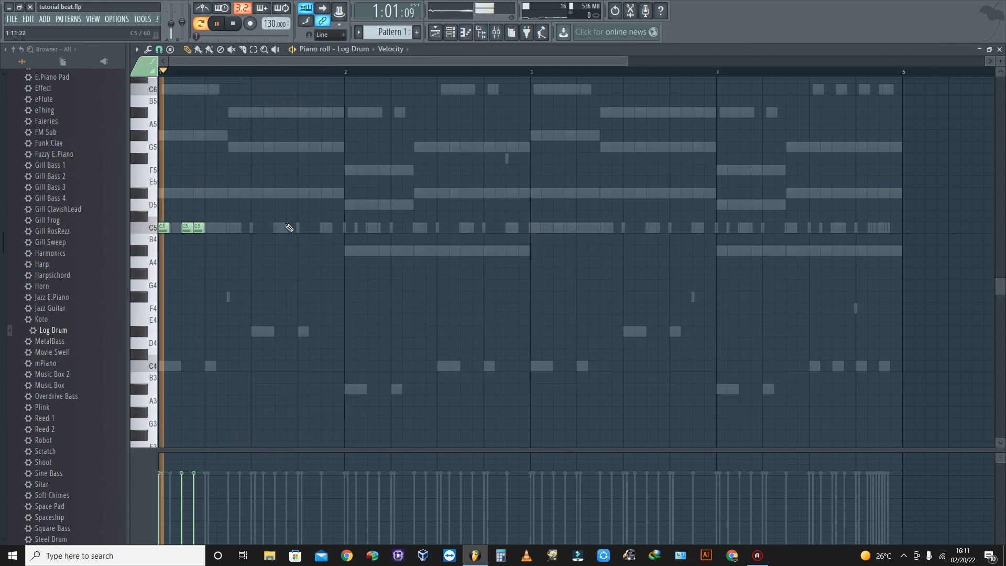
pyautogui.press('space')
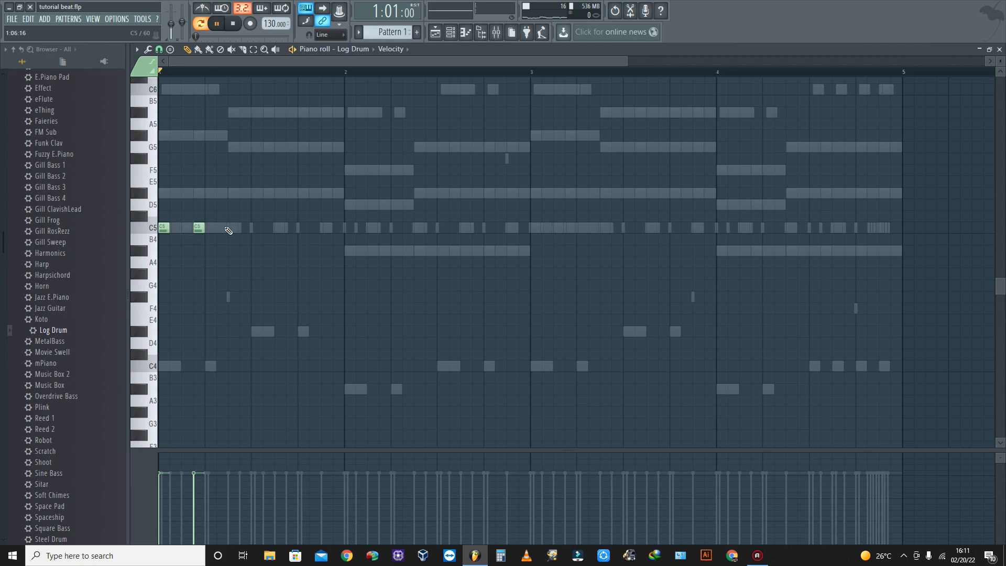
pyautogui.press('space')
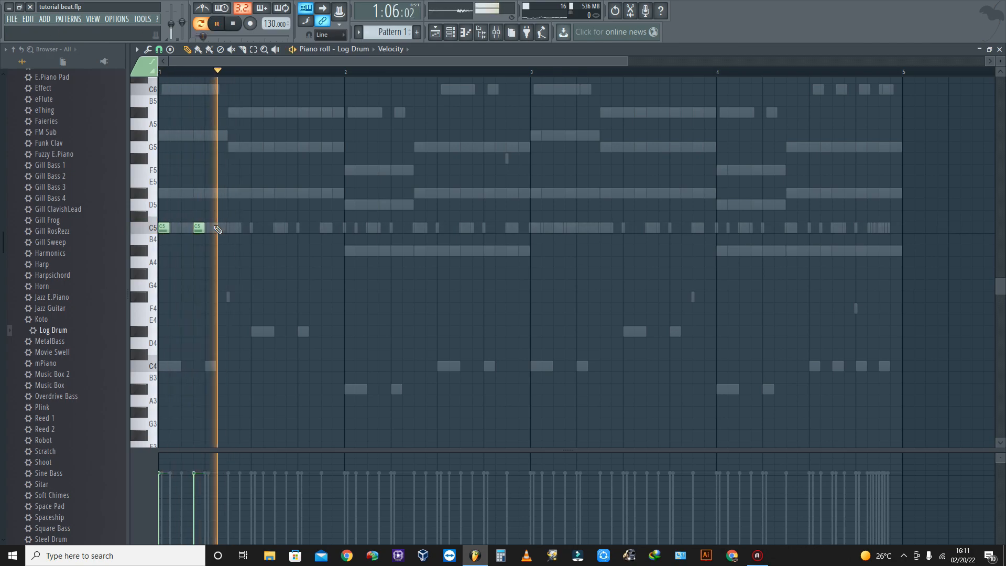
pyautogui.press('space')
pyautogui.press('space')
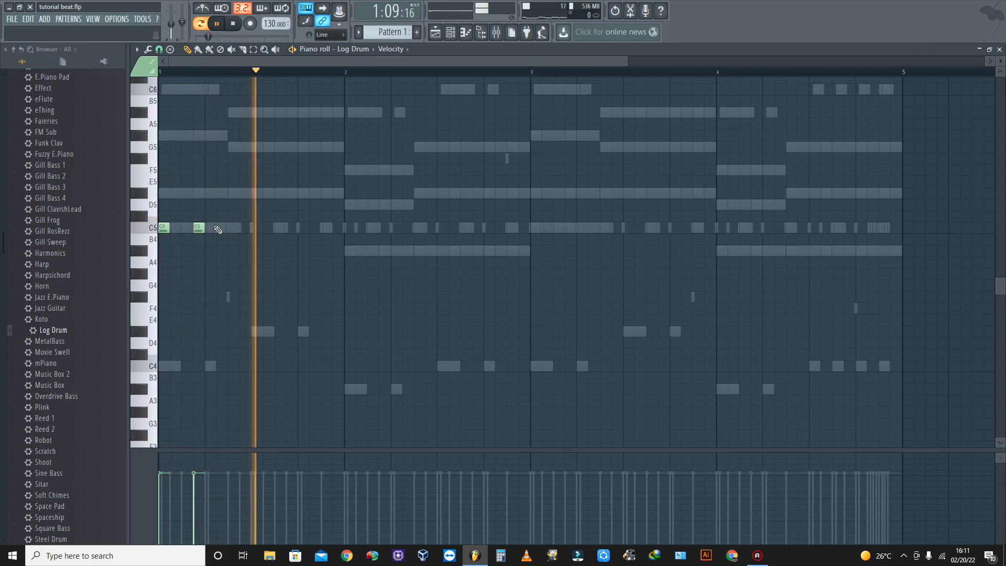
pyautogui.press('space')
pyautogui.press('space')
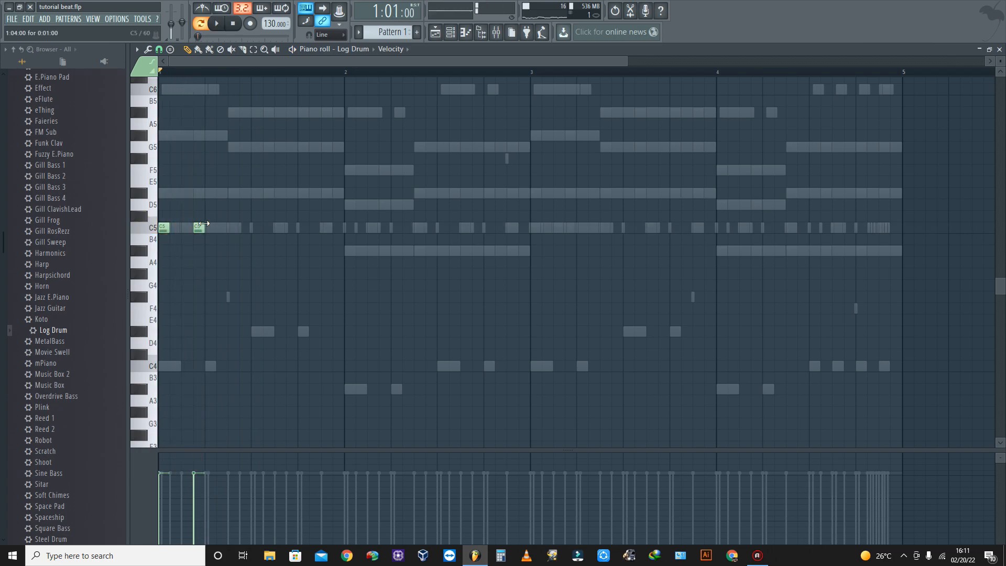
# - Add a one-step D#5 note on step 7 of bar 1 for the Log Drum and check it in playback
pyautogui.press('space')
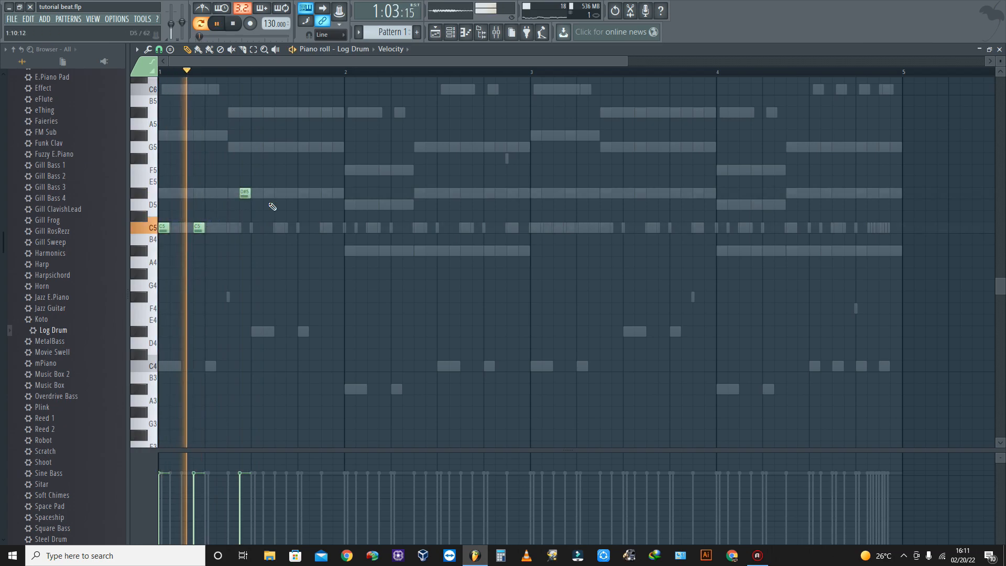
pyautogui.press('space')
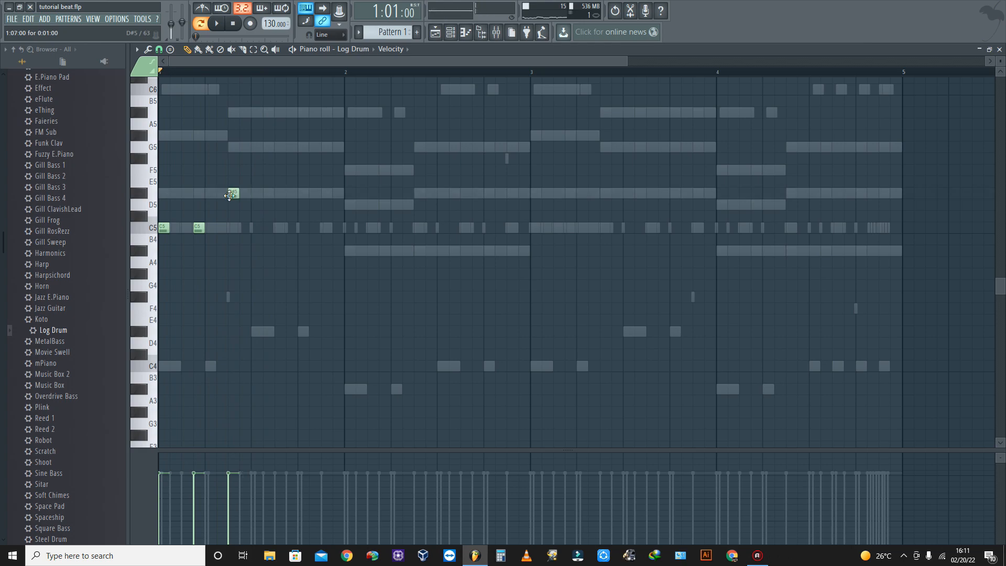
pyautogui.press('space')
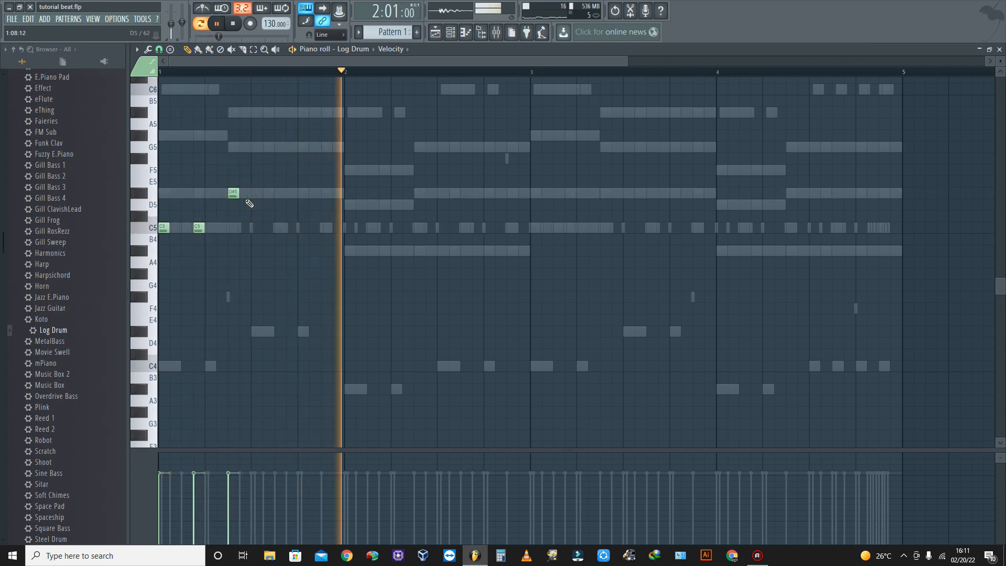
pyautogui.press('space')
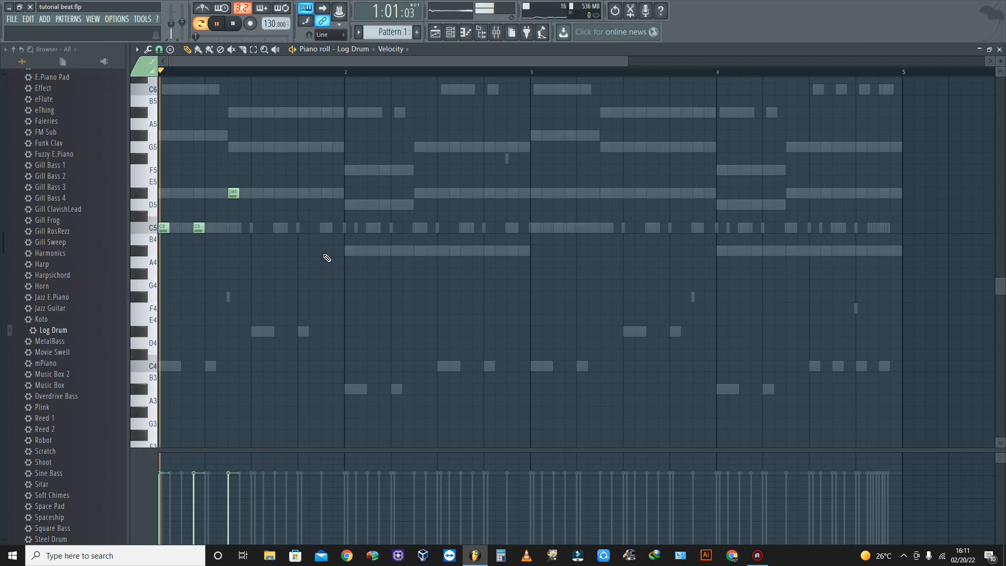
# - Add one-step D#5 notes on steps 11, 13 and 14 of bar 1, auditioning the pattern between placements
pyautogui.press('space')
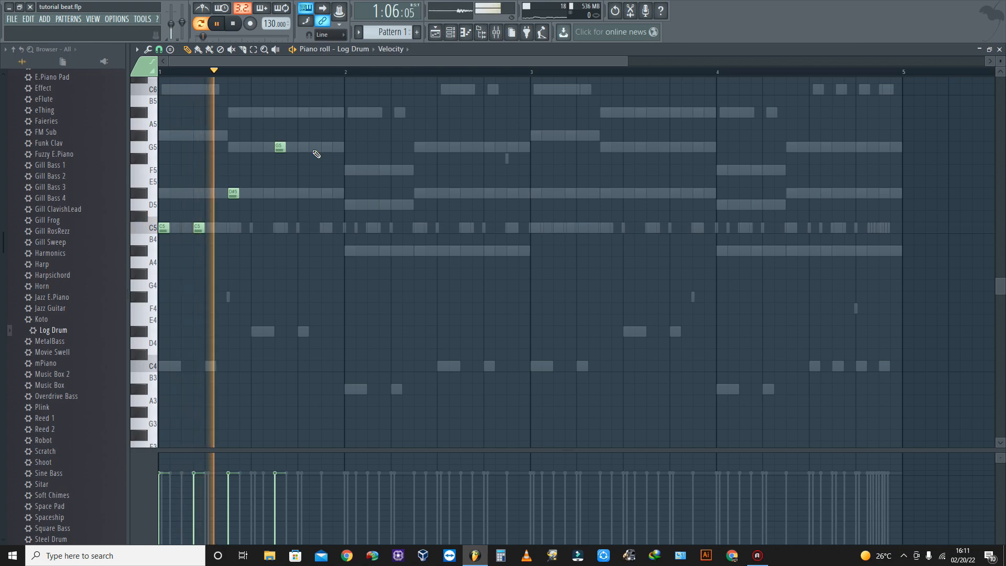
pyautogui.press('space')
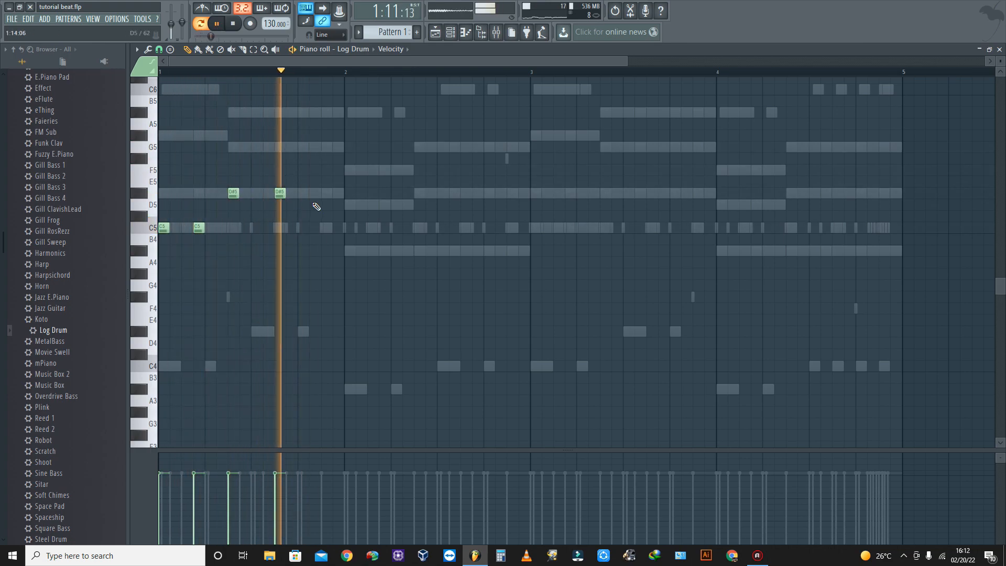
pyautogui.press('space')
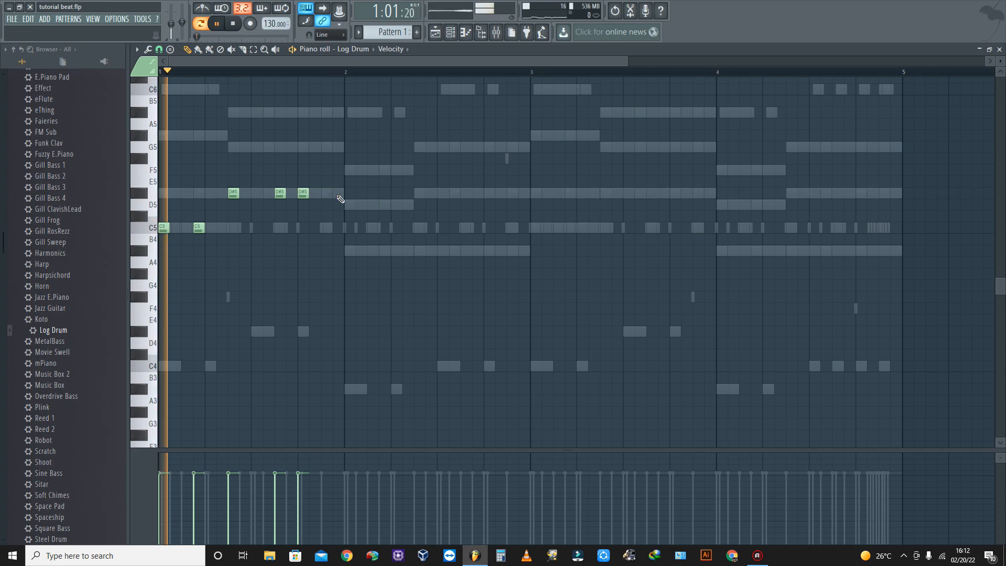
pyautogui.press('space')
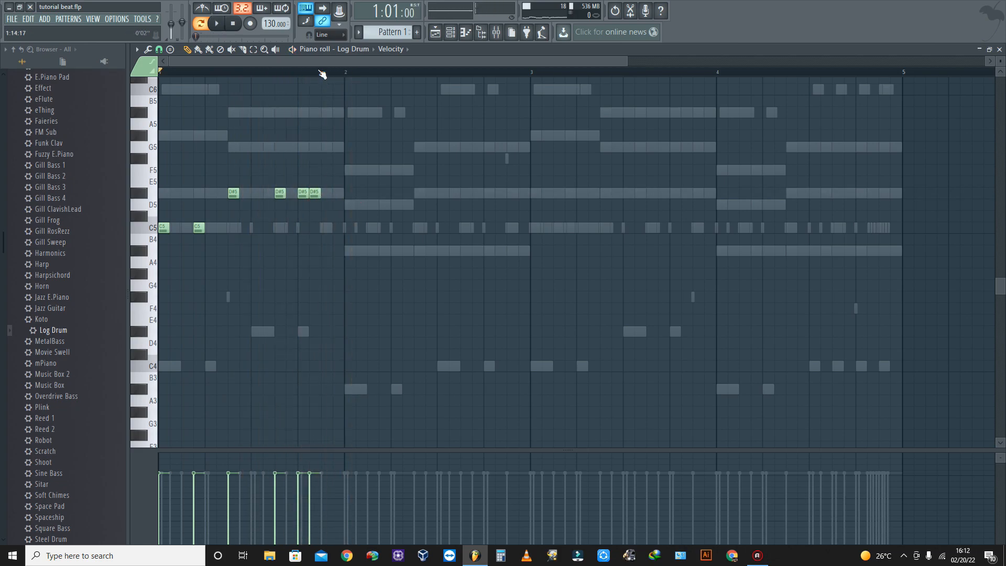
# - Place one-step A#4 notes on steps 1, 4, 5, 7 and 9 of bar 2 and play the pattern
pyautogui.press('space')
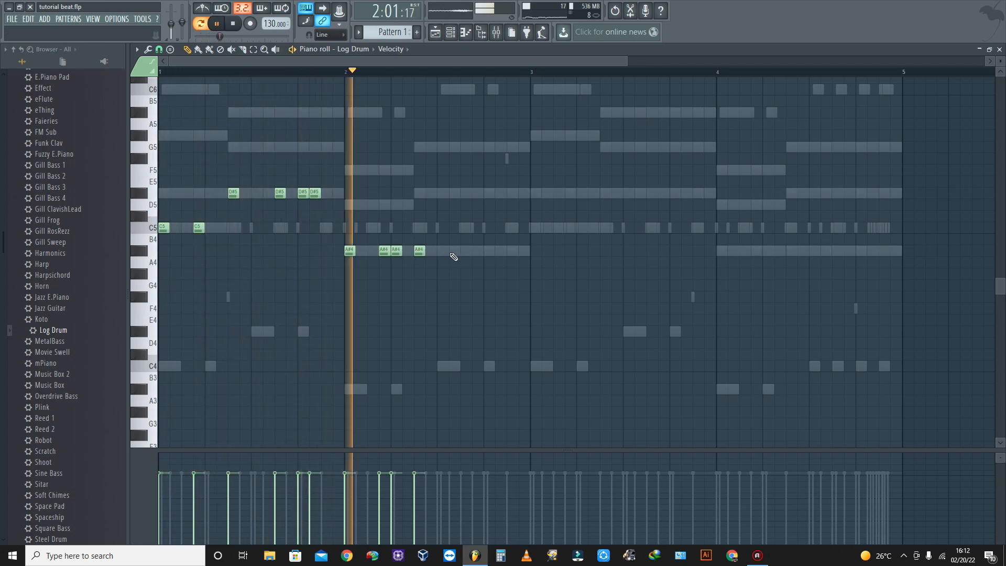
pyautogui.press('space')
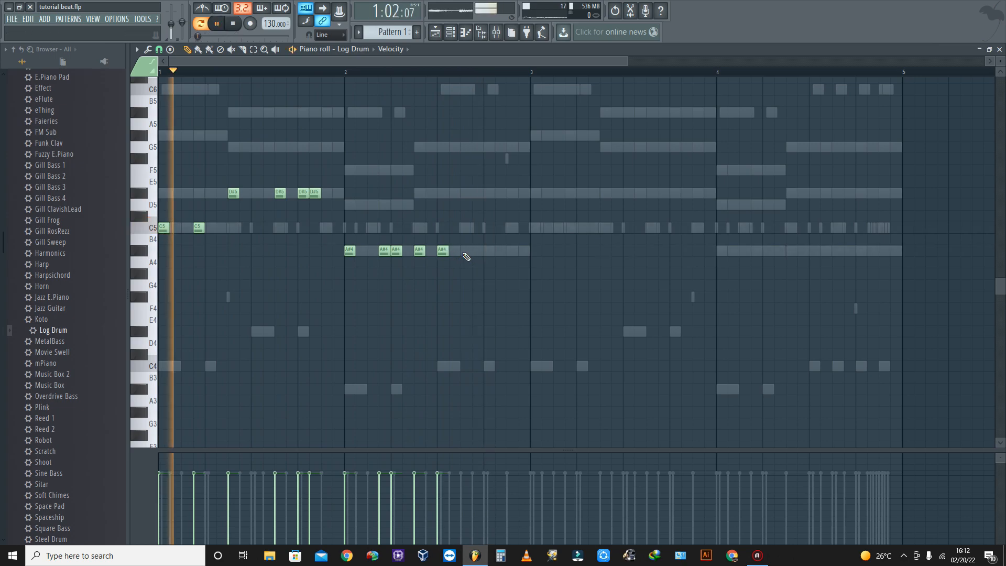
pyautogui.press('space')
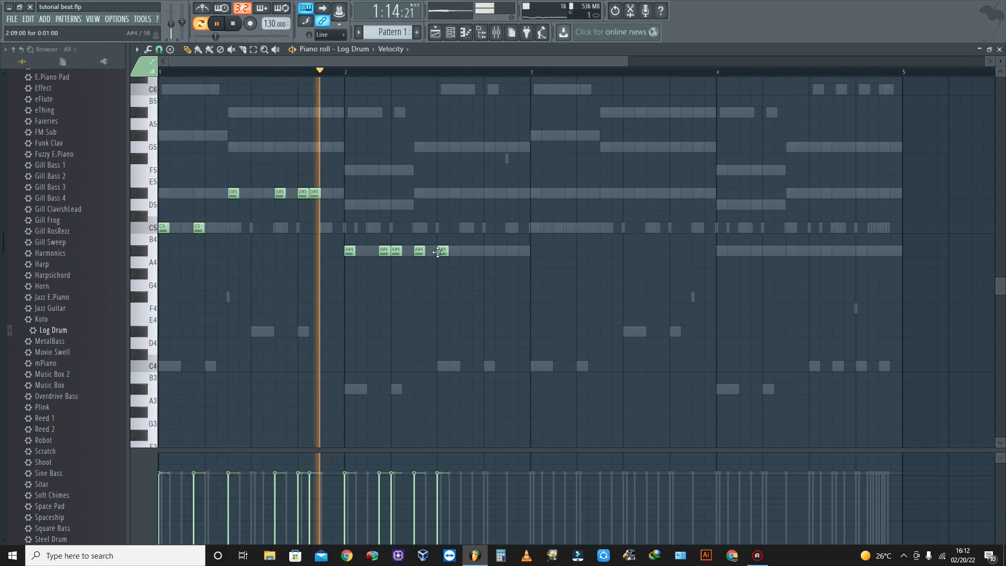
# - Add another one-step A#4 note in bar 2, trying it on steps 12 and 13 before placing it on step 14
pyautogui.press('space')
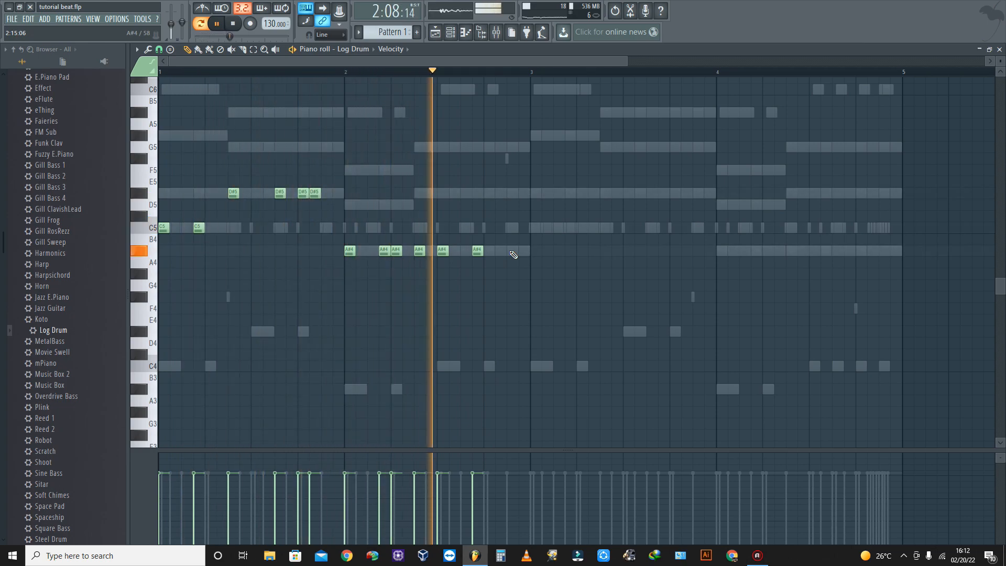
pyautogui.press('space')
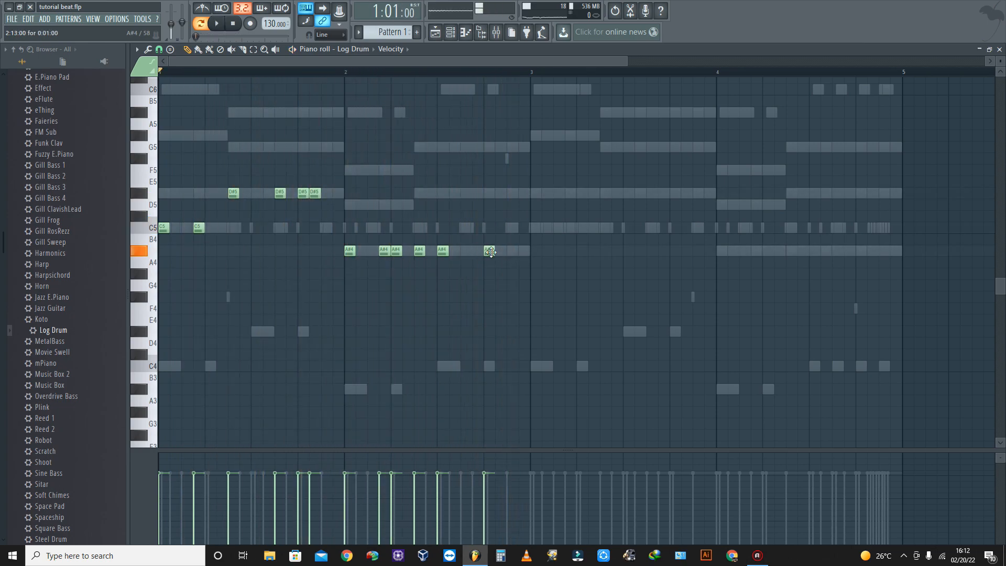
pyautogui.press('space')
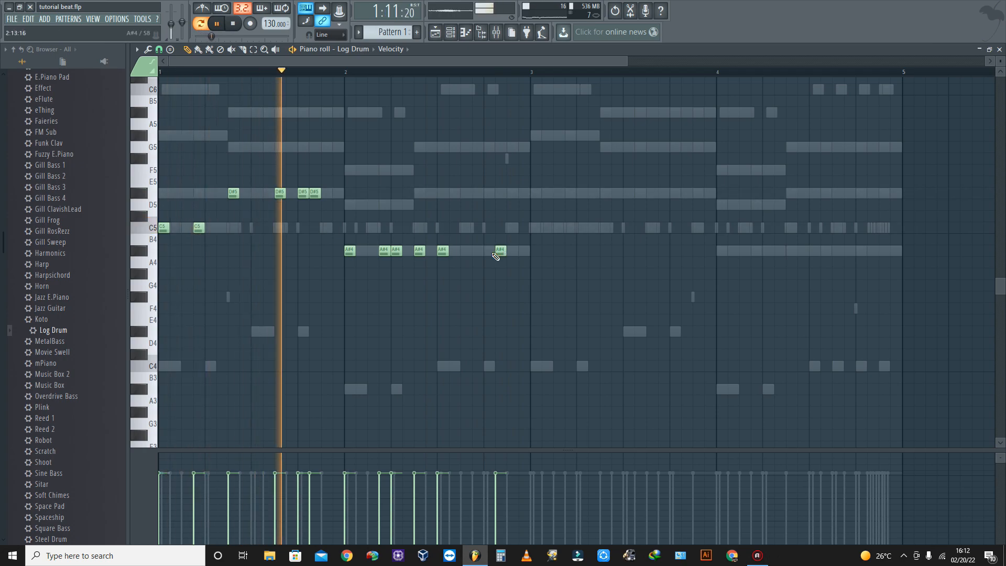